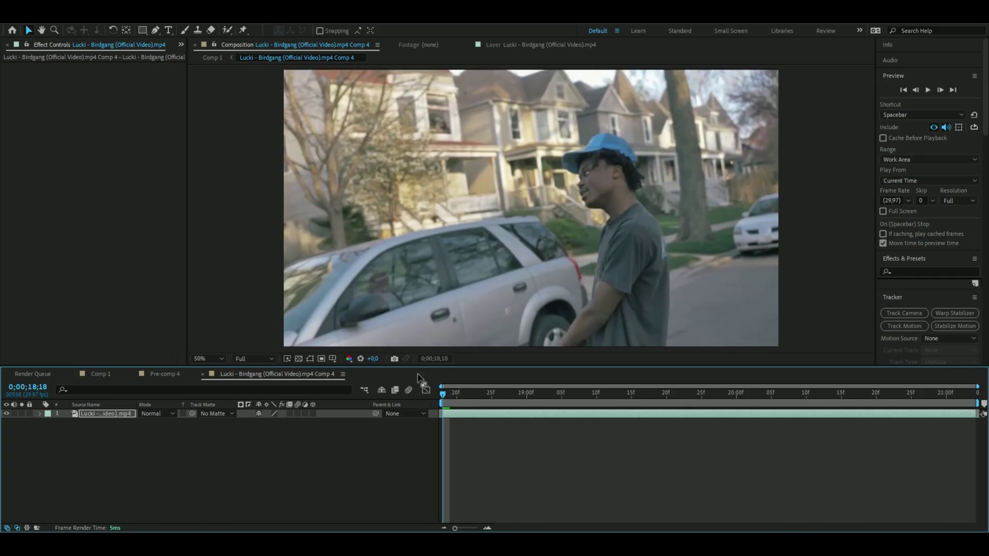
- Play back the rotoscoped clip to check the person's cutout over the composition
{"action": "left_click_drag", "start_coordinate": [442, 394], "coordinate": [411, 453]}
{"action": "mouse_move", "coordinate": [448, 406]}
{"action": "left_mouse_down"}
{"action": "mouse_move", "coordinate": [559, 402]}
{"action": "mouse_move", "coordinate": [437, 390]}
{"action": "left_mouse_up"}
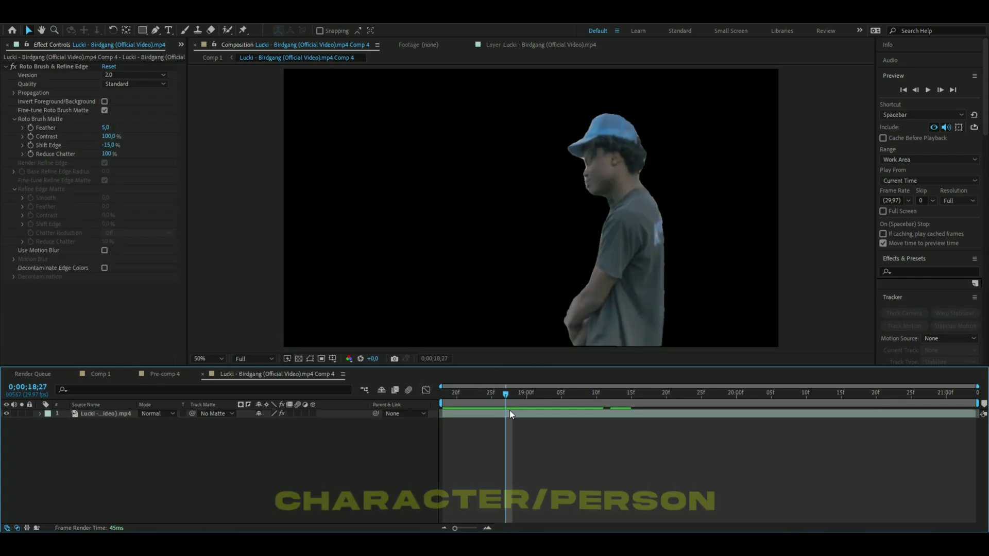
{"action": "key", "text": "space"}
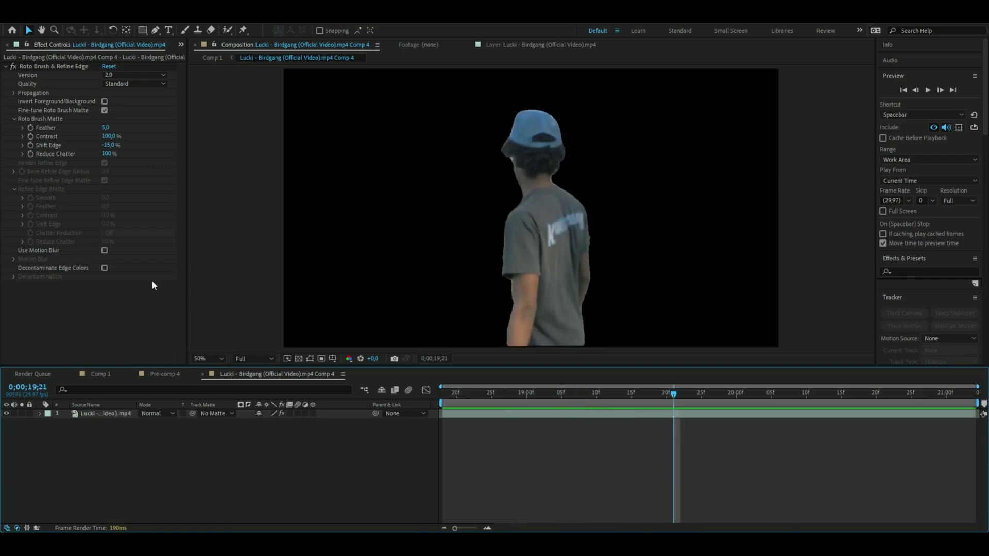
- Duplicate the rotoscoped video layer and remove Roto Brush & Refine Edge from the lower copy, restoring its full background
{"action": "left_click", "coordinate": [100, 413]}
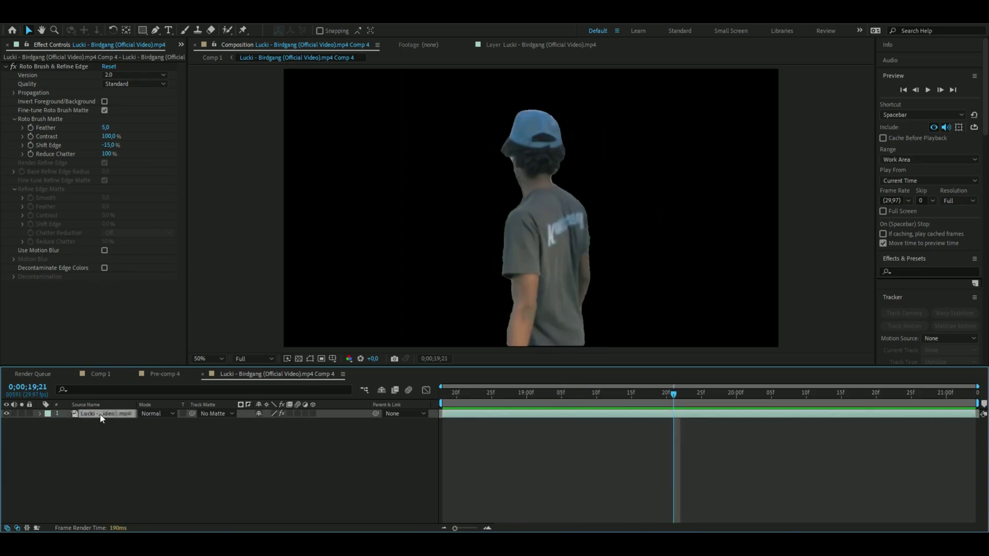
{"action": "key", "text": "ctrl+d"}
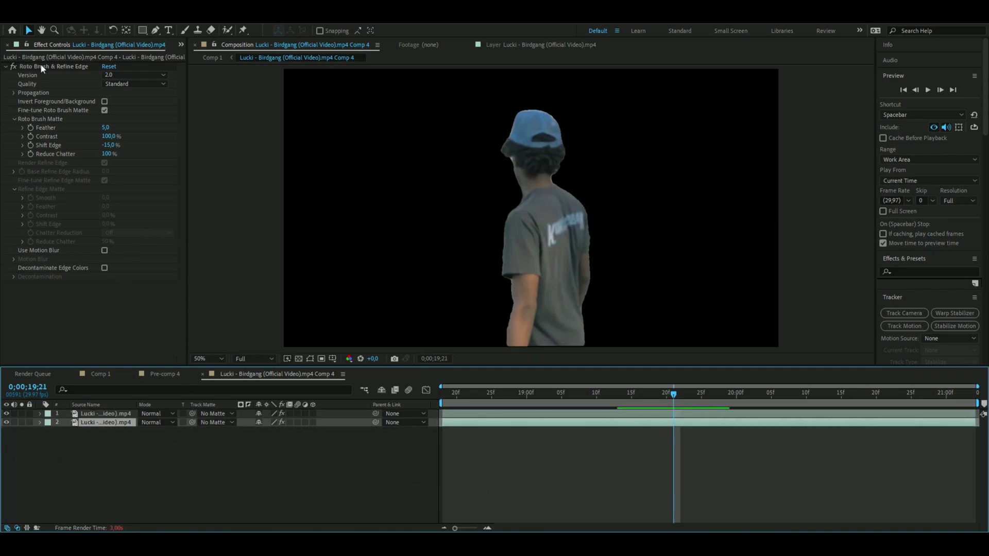
{"action": "left_click", "coordinate": [55, 68]}
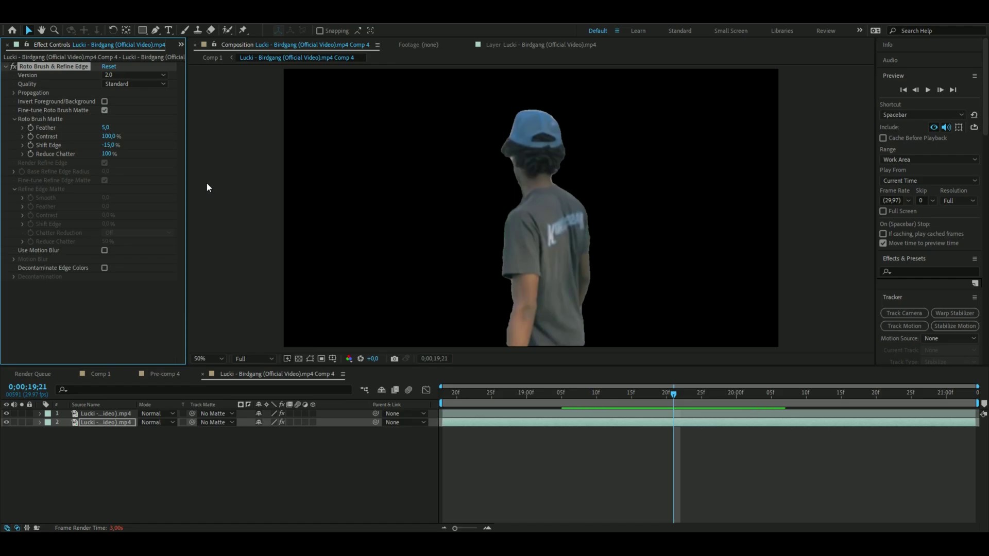
{"action": "key", "text": "Delete"}
{"action": "mouse_move", "coordinate": [674, 395]}
{"action": "left_mouse_down"}
{"action": "mouse_move", "coordinate": [446, 399]}
{"action": "mouse_move", "coordinate": [974, 395]}
{"action": "left_mouse_up"}
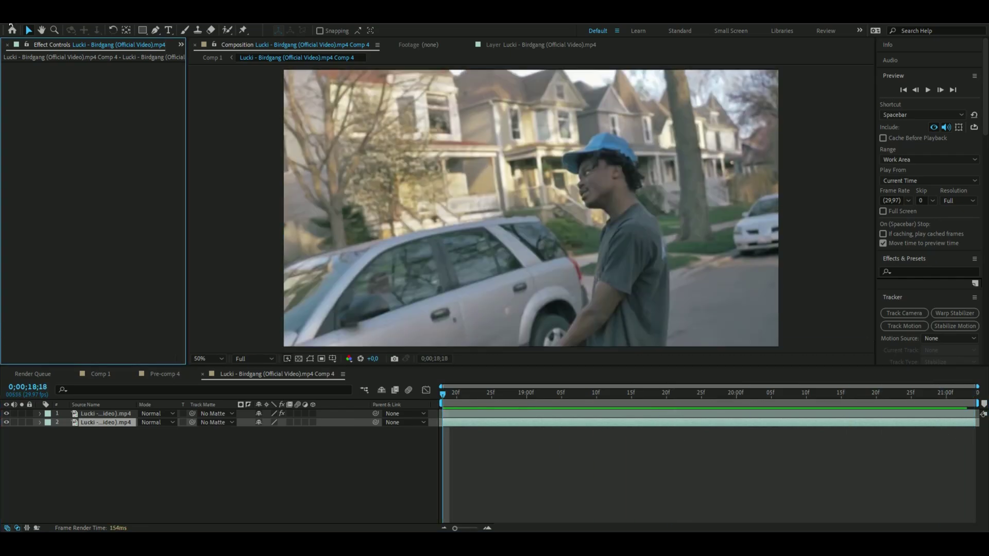
- Add the composition to the render queue and create and open a new Lucki folder for its output file
{"action": "key", "text": "alt+f"}
{"action": "key", "text": "ctrl+m"}
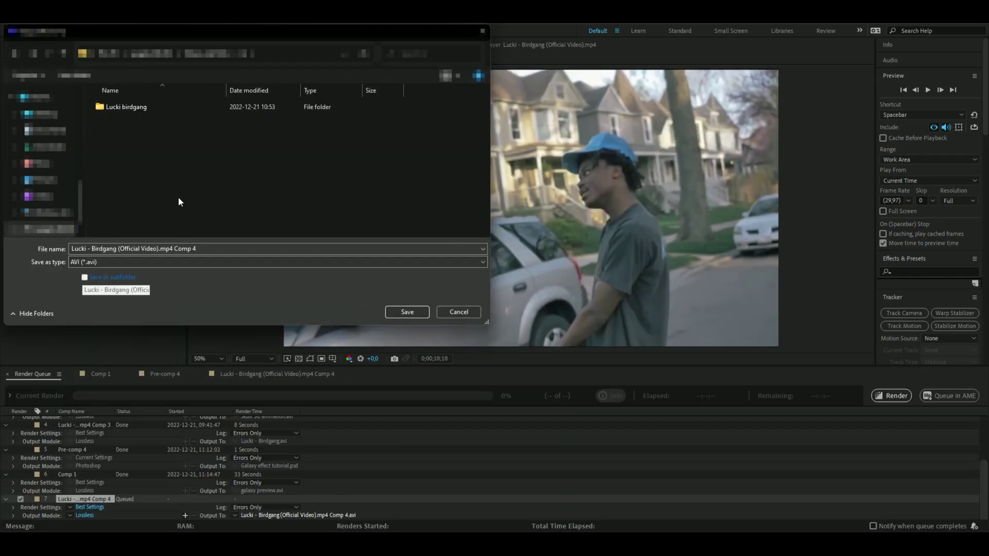
{"action": "right_click", "coordinate": [178, 196]}
{"action": "mouse_move", "coordinate": [231, 306]}
{"action": "left_click", "coordinate": [340, 304]}
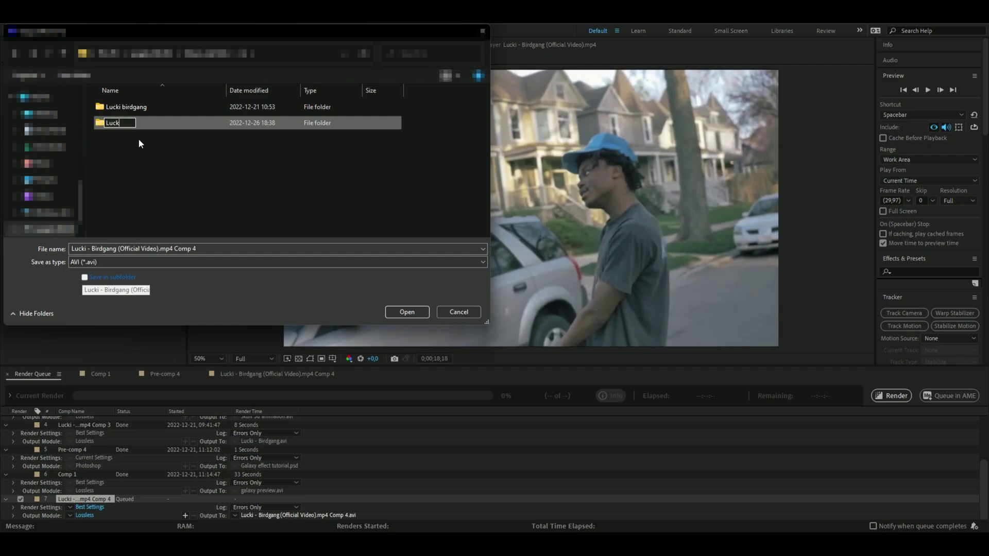
{"action": "type", "text": "Lucki g"}
{"action": "key", "text": "Return"}
{"action": "double_click", "coordinate": [159, 128]}
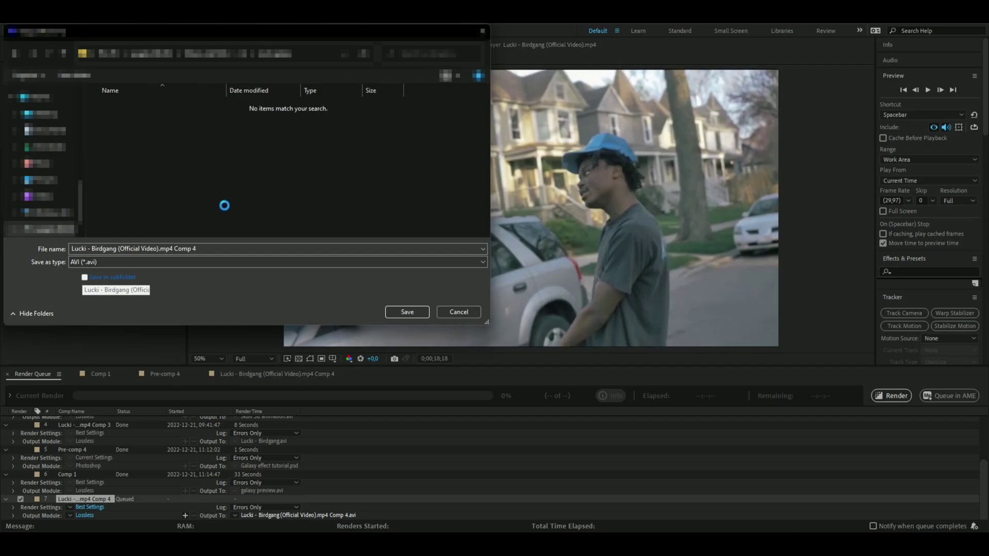
- Create a subfolder named Normal inside the new output folder and save the render output there
{"action": "right_click", "coordinate": [177, 192]}
{"action": "mouse_move", "coordinate": [211, 311]}
{"action": "left_click", "coordinate": [340, 312]}
{"action": "key", "text": "BackSpace"}
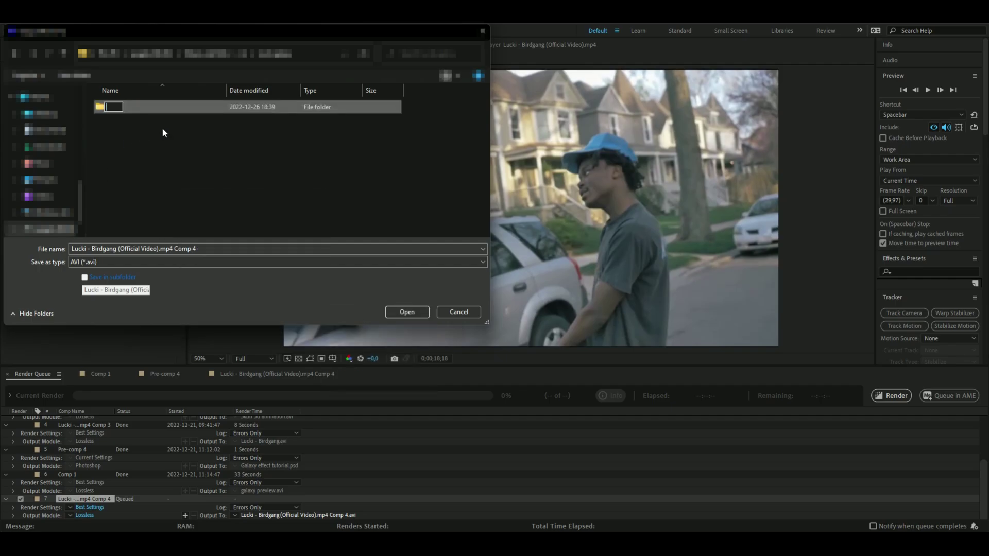
{"action": "type", "text": "1"}
{"action": "key", "text": "Return"}
{"action": "key", "text": "Return"}
{"action": "key", "text": "Return"}
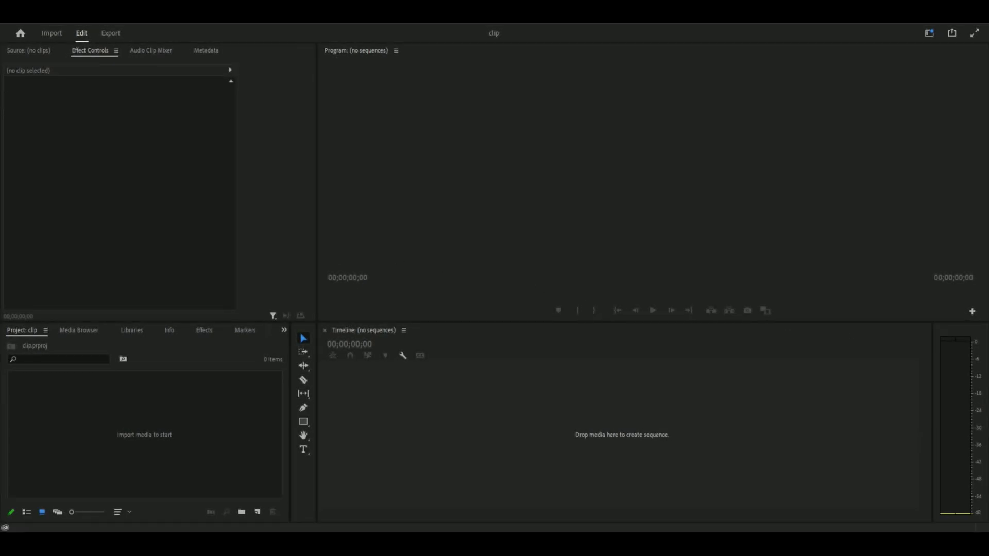
- Switch to Premiere Pro, create a sequence from normal clip.avi and mark the export range up to the clip's end
{"action": "left_click_drag", "start_coordinate": [839, 358], "coordinate": [412, 386]}
{"action": "left_click", "coordinate": [492, 355]}
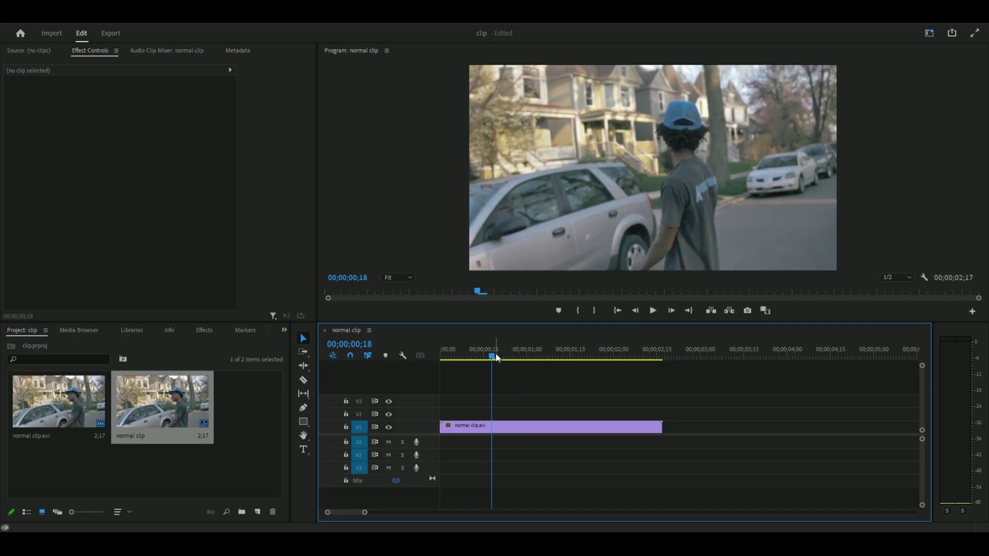
{"action": "key", "text": "End"}
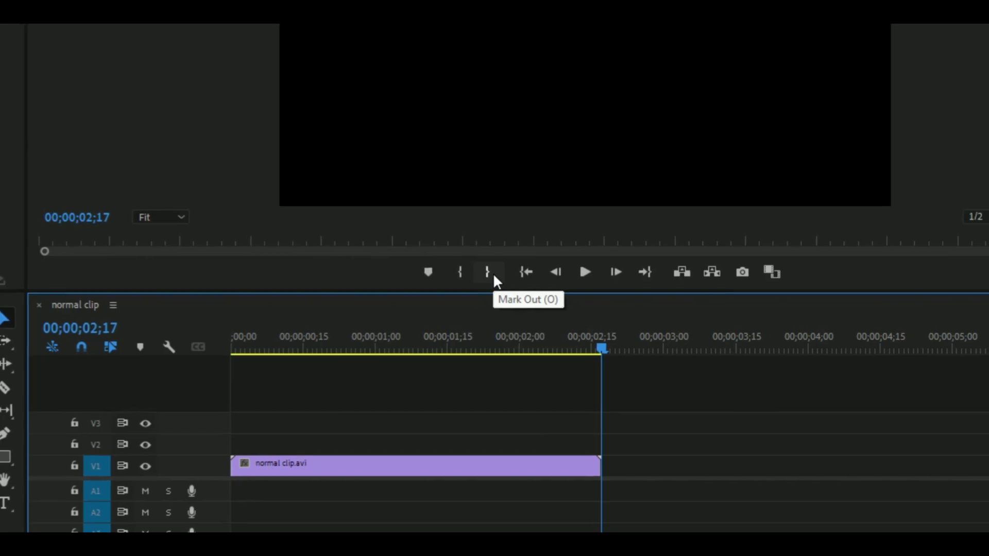
{"action": "left_click", "coordinate": [578, 350]}
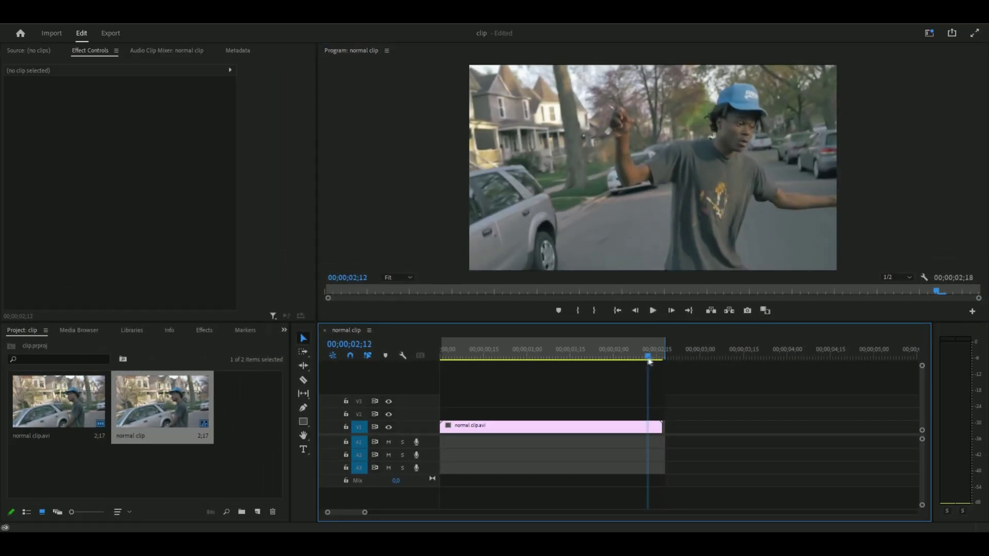
{"action": "left_click_drag", "start_coordinate": [649, 360], "coordinate": [532, 362]}
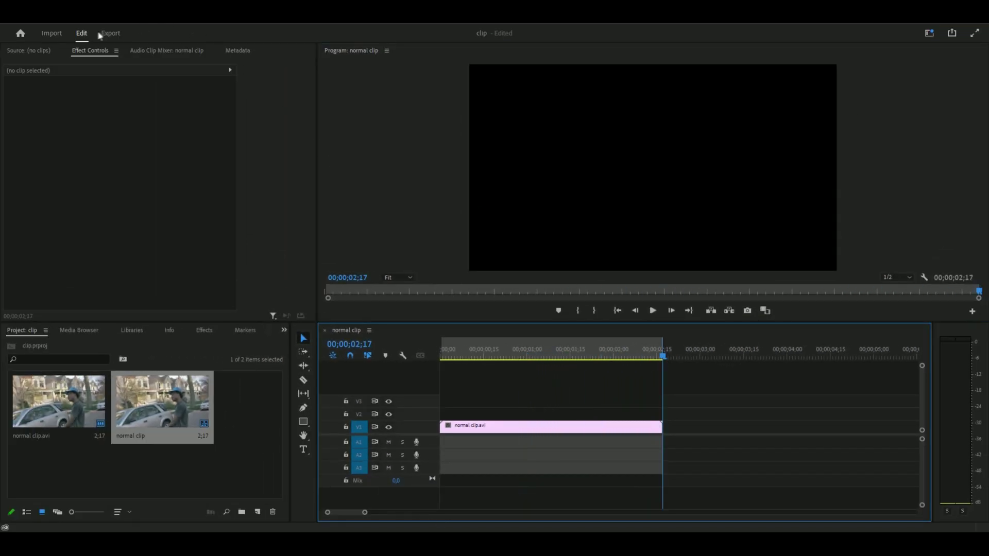
- Open the export settings for the normal clip sequence and set the format to JPEG
{"action": "left_click", "coordinate": [108, 37]}
{"action": "left_click", "coordinate": [283, 152]}
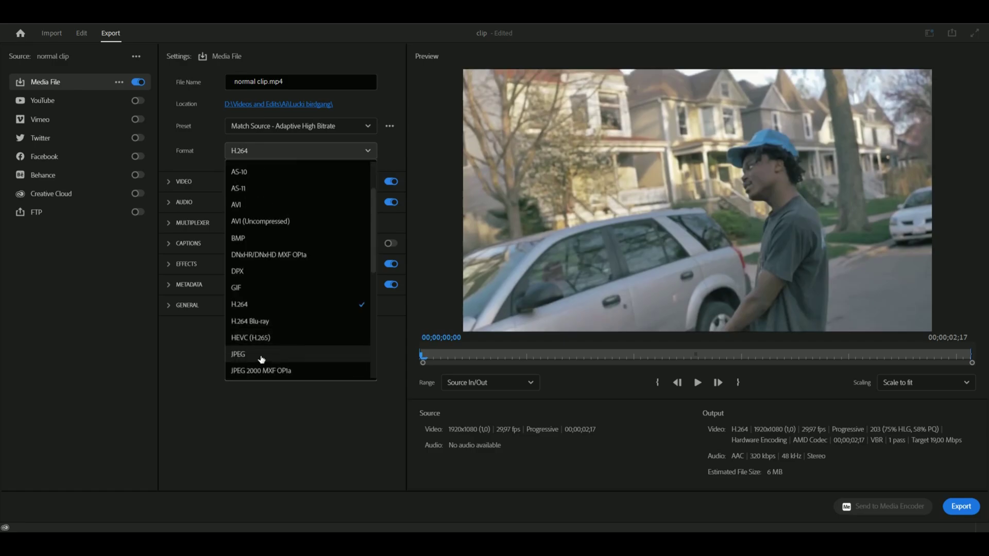
{"action": "left_click", "coordinate": [261, 356]}
- Create a folder named Lucki frames in the export location
{"action": "left_click", "coordinate": [300, 104]}
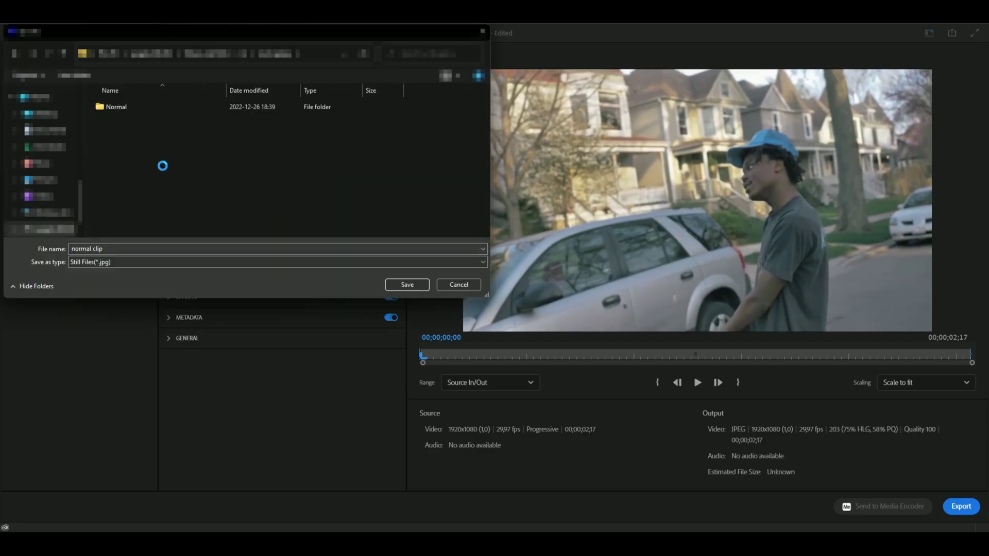
{"action": "right_click", "coordinate": [161, 169]}
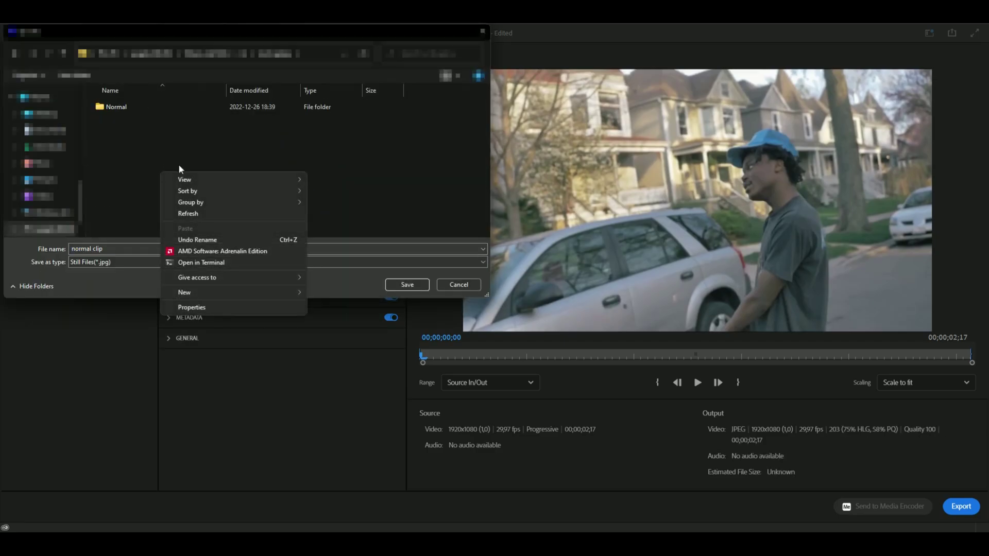
{"action": "mouse_move", "coordinate": [295, 292]}
{"action": "left_click", "coordinate": [330, 292]}
{"action": "type", "text": "Lucki frames"}
{"action": "key", "text": "Return"}
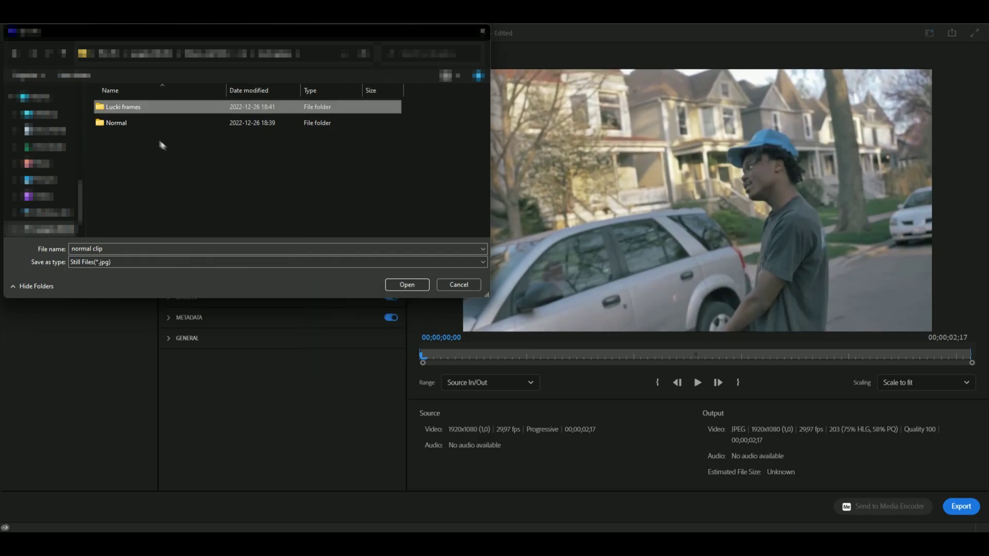
- Save the JPEG sequence location inside the Lucki frames folder with the file name 0
{"action": "double_click", "coordinate": [144, 108]}
{"action": "left_click", "coordinate": [166, 249]}
{"action": "key", "text": "BackSpace"}
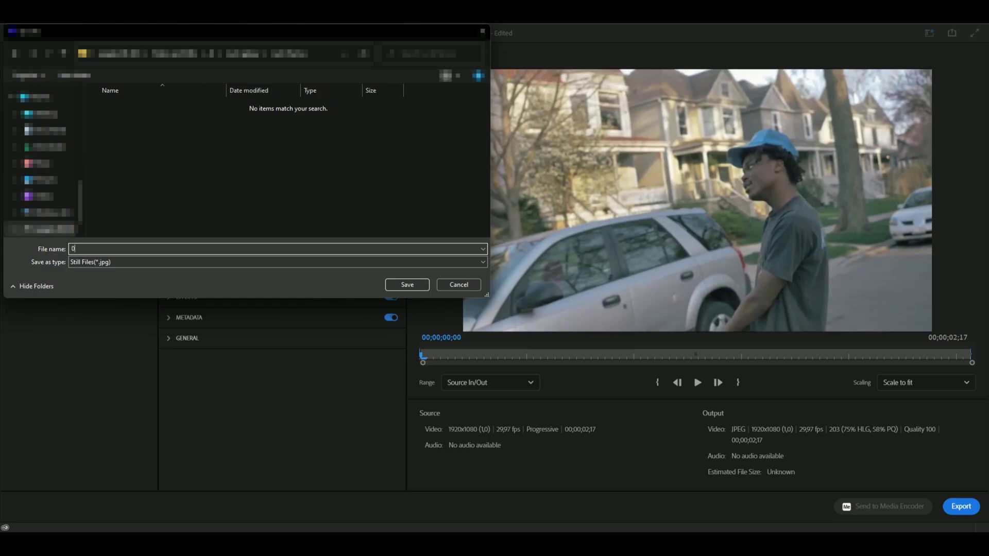
{"action": "left_click", "coordinate": [422, 283]}
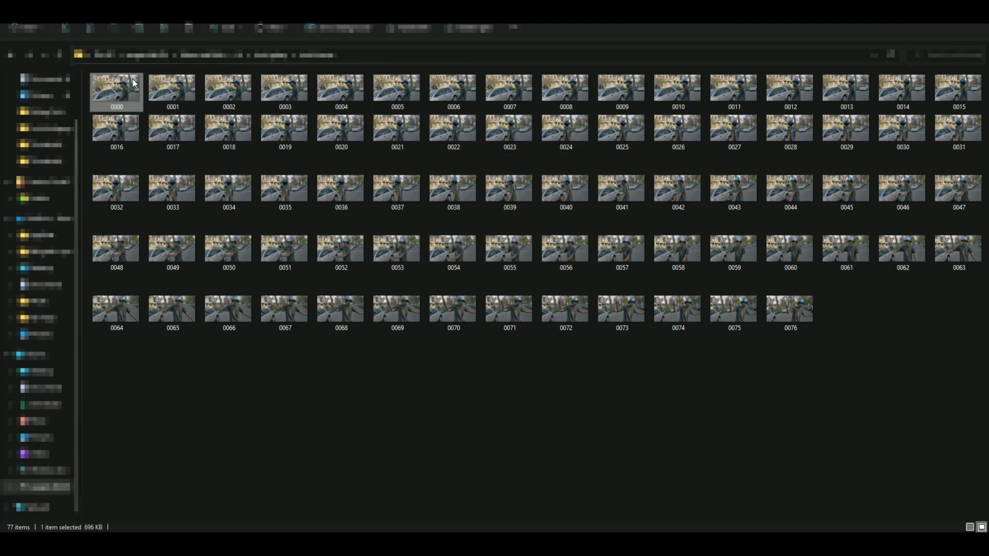
- Open exported frame 0000 in the image viewer and look through the following frames one by one
{"action": "double_click", "coordinate": [530, 262]}
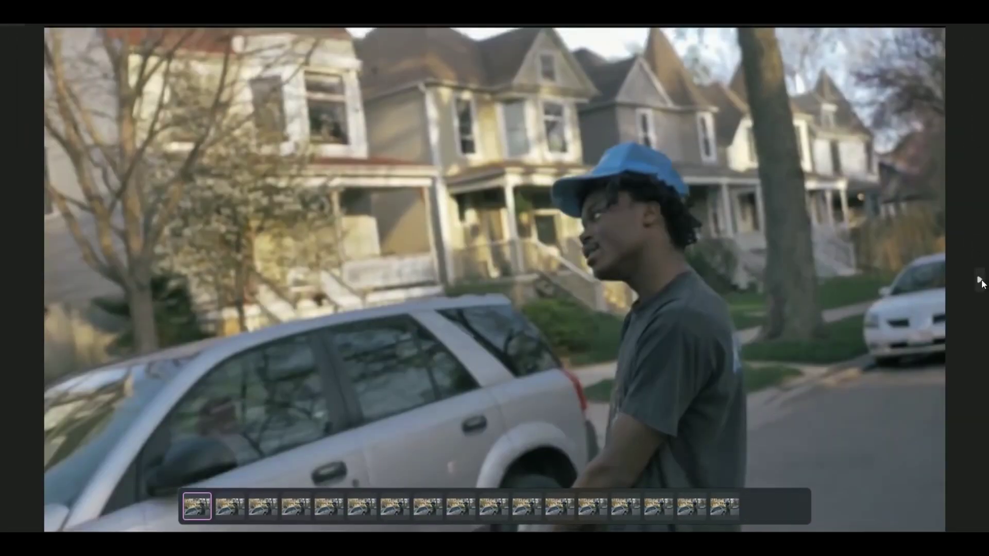
{"action": "left_click", "coordinate": [980, 281]}
{"action": "left_click", "coordinate": [979, 281]}
{"action": "left_click", "coordinate": [979, 282]}
{"action": "left_click", "coordinate": [981, 281]}
{"action": "left_click", "coordinate": [981, 281]}
{"action": "left_click", "coordinate": [980, 282]}
{"action": "left_click", "coordinate": [981, 283]}
{"action": "left_click", "coordinate": [981, 283]}
{"action": "left_click", "coordinate": [981, 283]}
{"action": "left_click", "coordinate": [982, 283]}
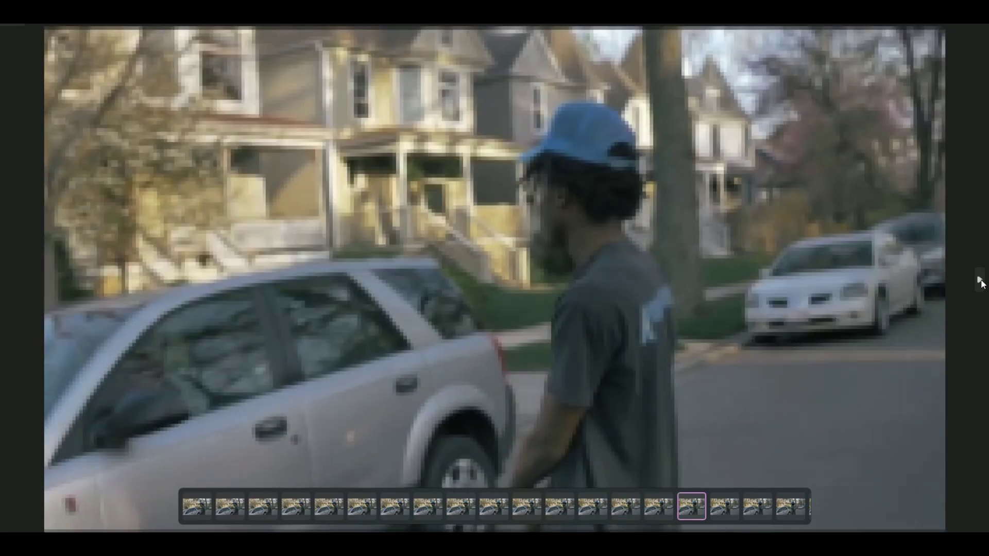
{"action": "left_click", "coordinate": [981, 283]}
{"action": "left_click", "coordinate": [981, 284]}
{"action": "left_click", "coordinate": [981, 283]}
{"action": "left_click", "coordinate": [981, 283]}
{"action": "left_click", "coordinate": [981, 283]}
{"action": "left_click", "coordinate": [982, 283]}
{"action": "key", "text": "Escape"}
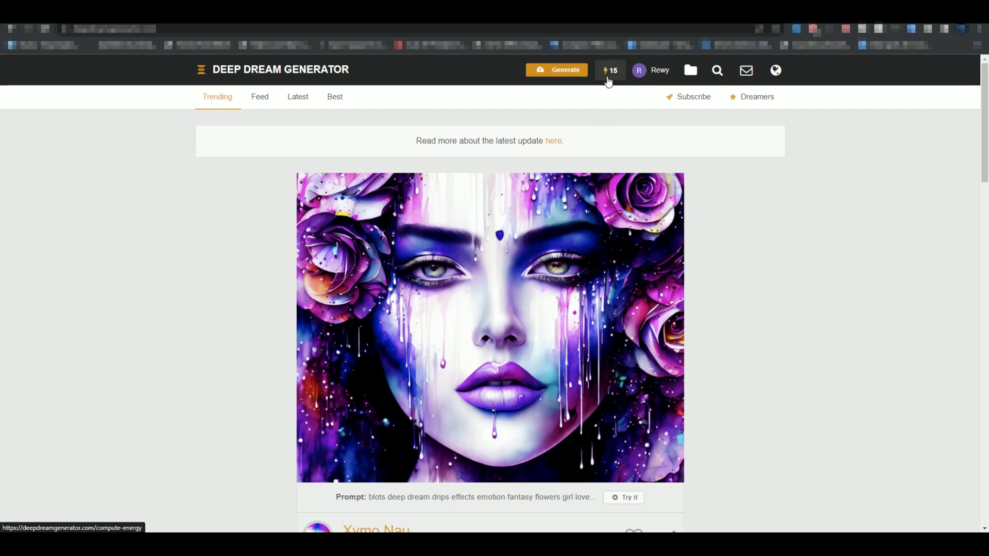
- Open the Deep Style generator in Deep Dream Generator and upload frame 0000 as the base image
{"action": "left_click", "coordinate": [565, 77]}
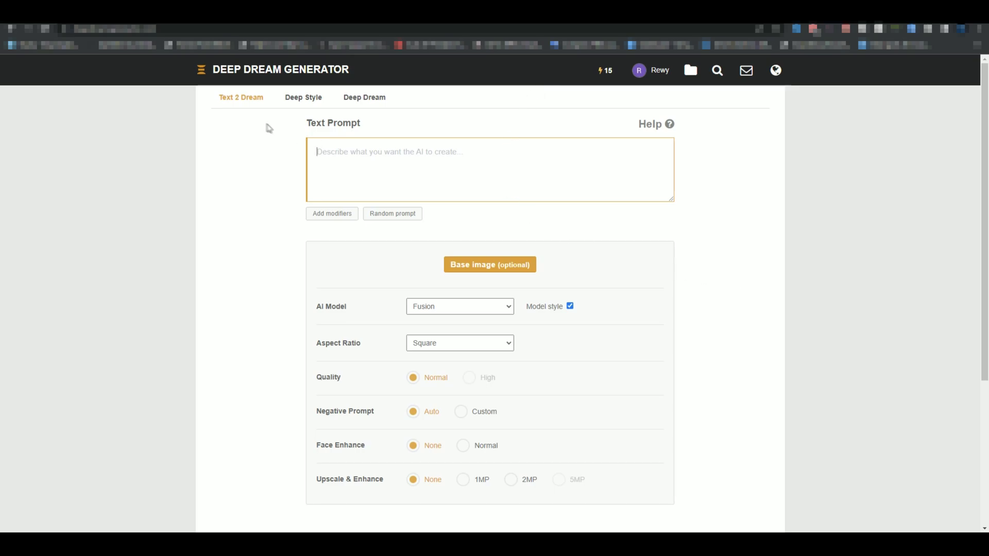
{"action": "left_click", "coordinate": [304, 103]}
{"action": "left_click", "coordinate": [494, 147]}
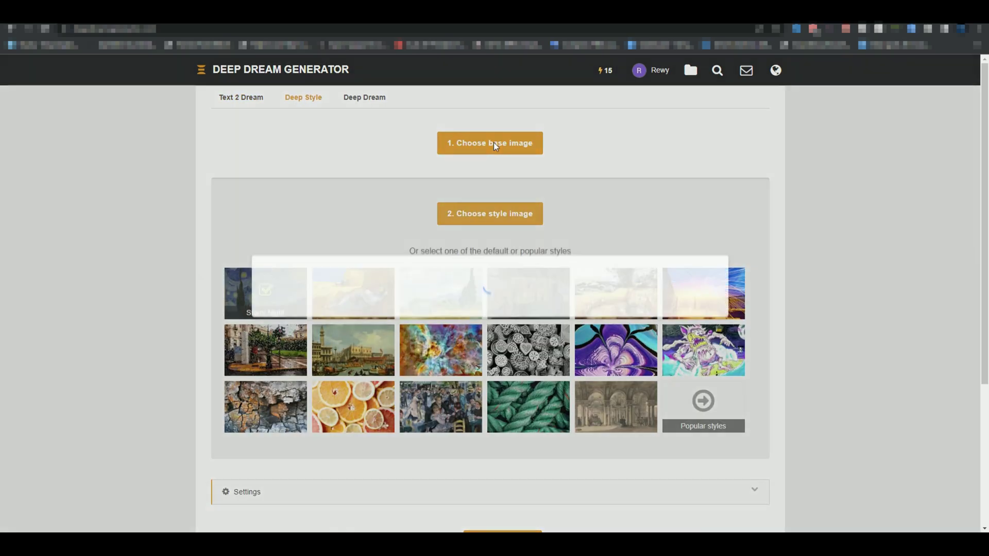
{"action": "left_click", "coordinate": [286, 192]}
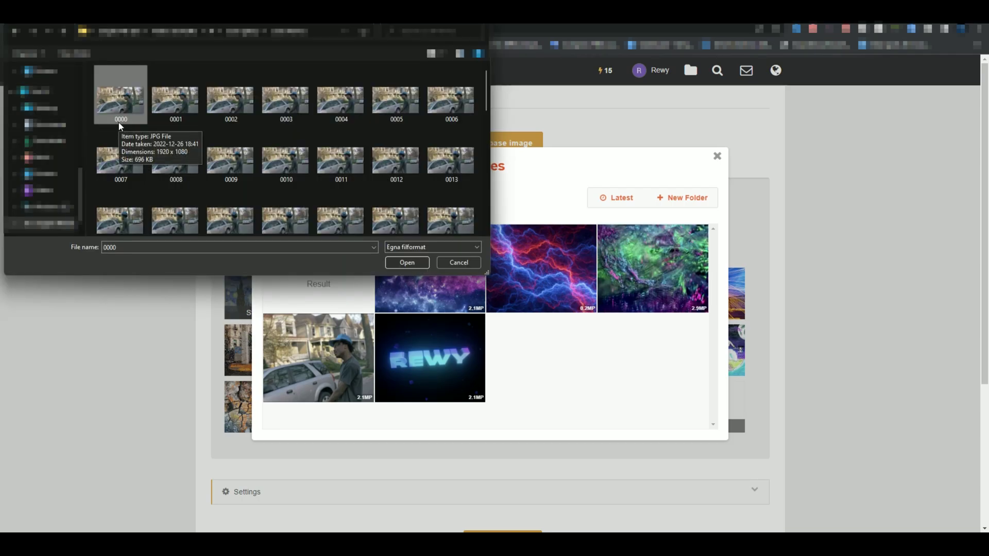
{"action": "left_click", "coordinate": [410, 263]}
{"action": "left_click", "coordinate": [322, 284]}
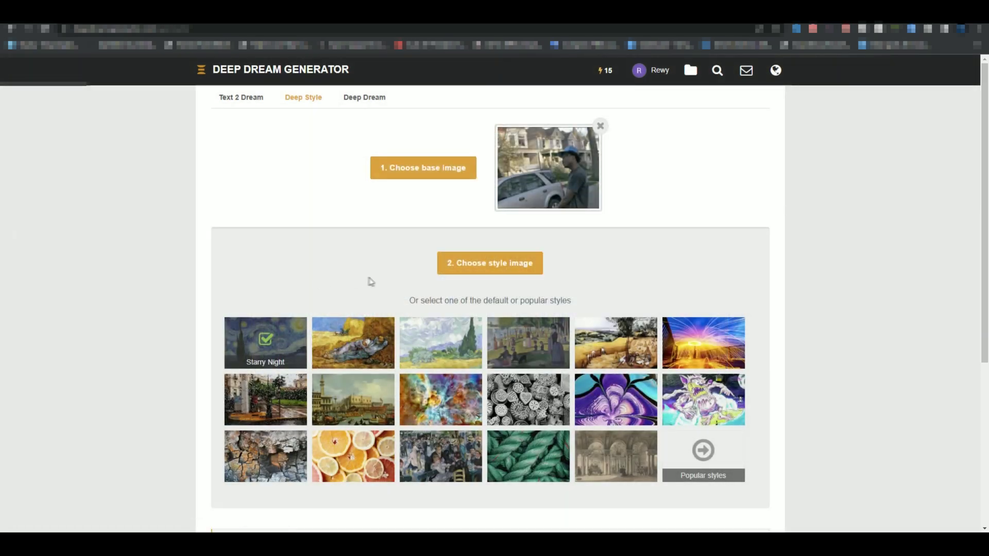
- Choose the blue and purple galaxy picture from the uploaded files as the style image
{"action": "left_click", "coordinate": [529, 272]}
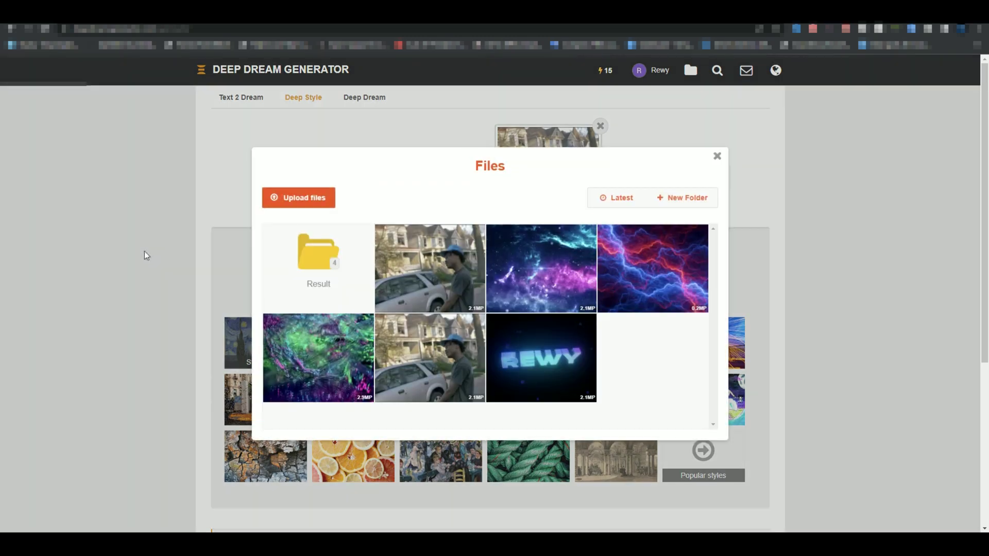
{"action": "left_click", "coordinate": [556, 281]}
{"action": "left_click", "coordinate": [347, 381]}
- Collapse the Deep Style settings without changing them and generate the stylized image
{"action": "scroll", "coordinate": [907, 322], "scroll_direction": "down", "scroll_amount": 1}
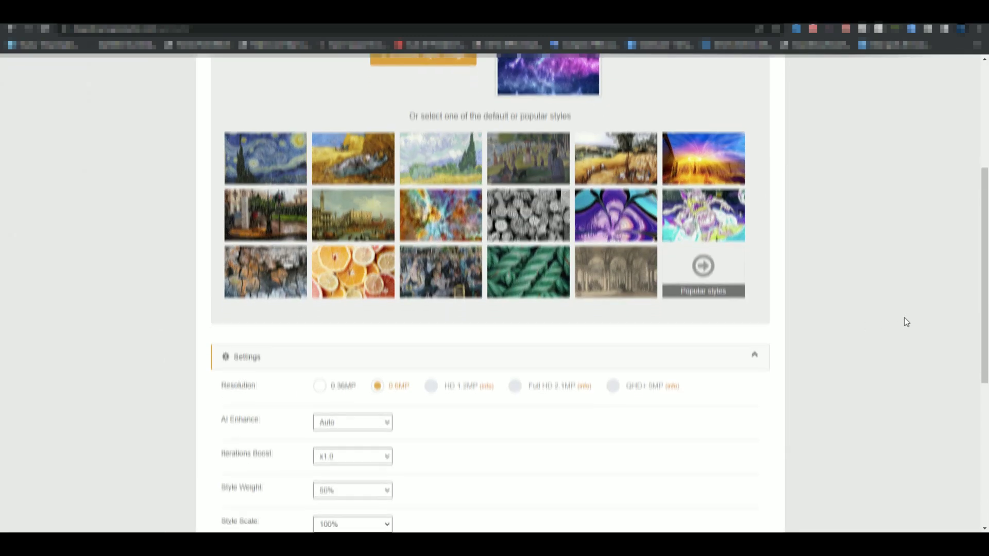
{"action": "left_click", "coordinate": [751, 283]}
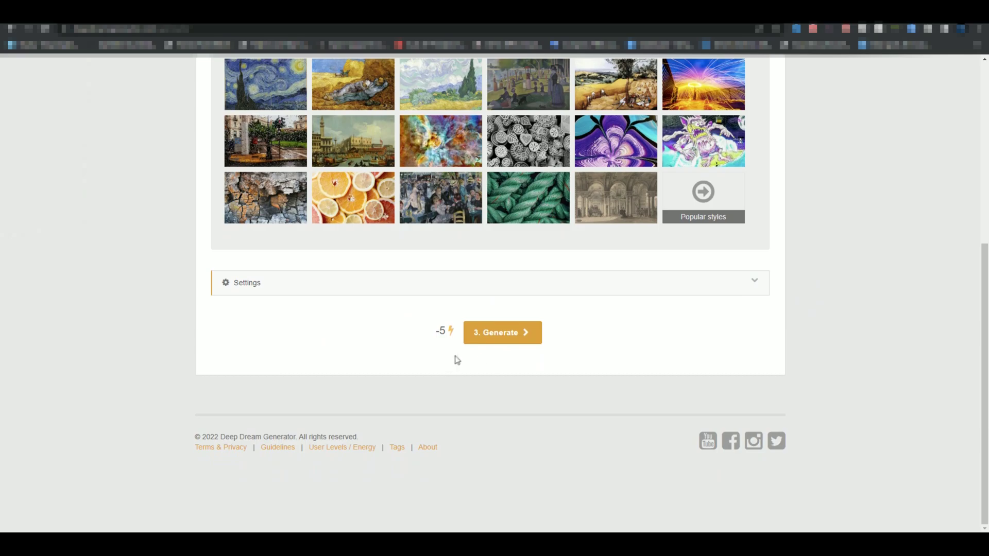
{"action": "left_click", "coordinate": [480, 336]}
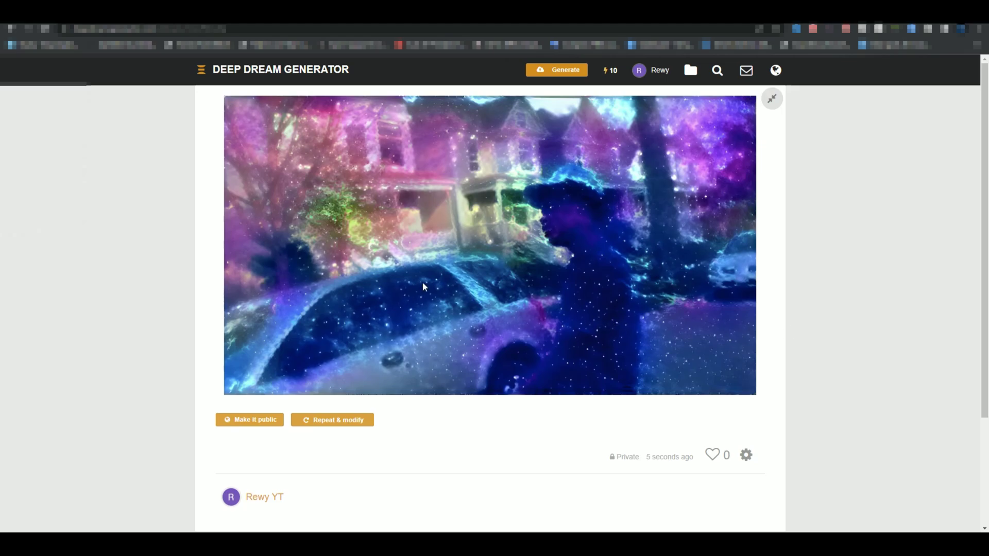
- Start saving the stylized image to disk, create a folder named keys beside Lucki frames and open it as the save location
{"action": "right_click", "coordinate": [510, 277]}
{"action": "left_click", "coordinate": [478, 264]}
{"action": "right_click", "coordinate": [478, 266]}
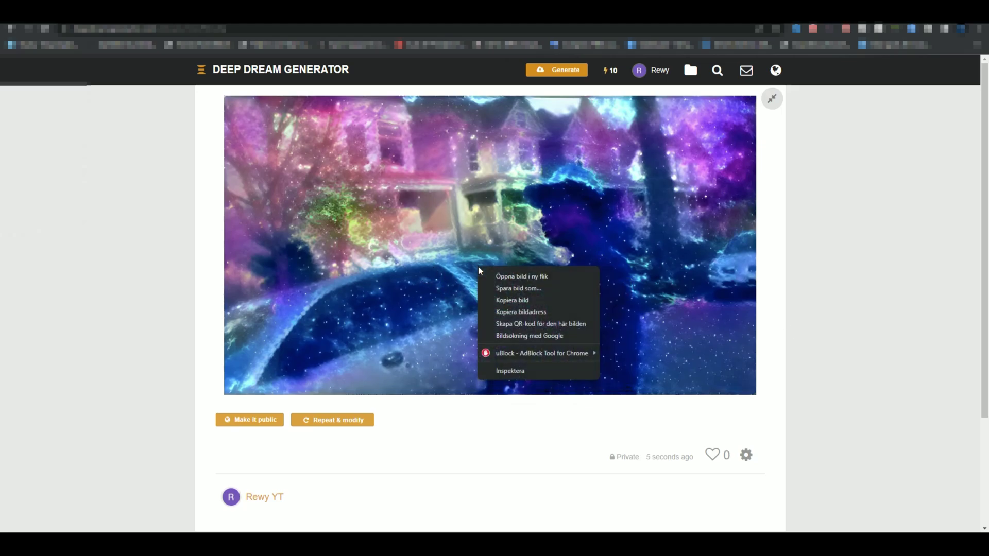
{"action": "left_click", "coordinate": [530, 290]}
{"action": "right_click", "coordinate": [152, 169]}
{"action": "mouse_move", "coordinate": [189, 287]}
{"action": "left_click", "coordinate": [329, 287]}
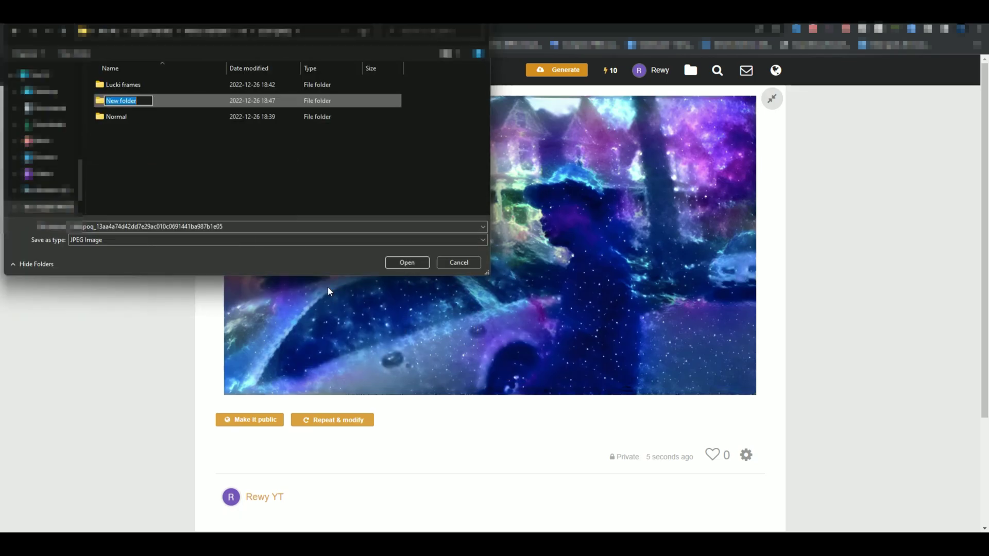
{"action": "type", "text": "asd"}
{"action": "key", "text": "Return"}
{"action": "double_click", "coordinate": [121, 89]}
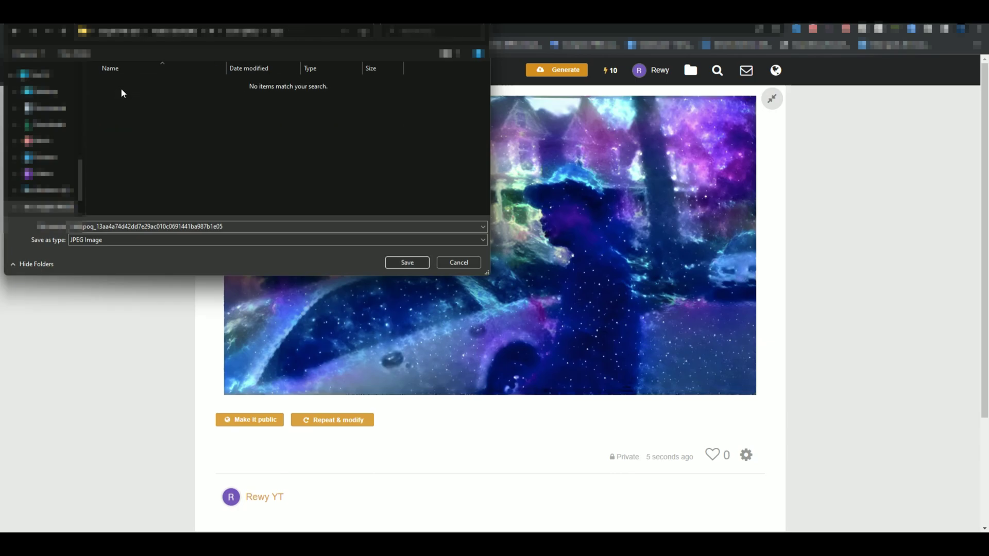
- Replace the suggested file name with galaxy and save the JPEG image in the keys folder
{"action": "left_click", "coordinate": [246, 226]}
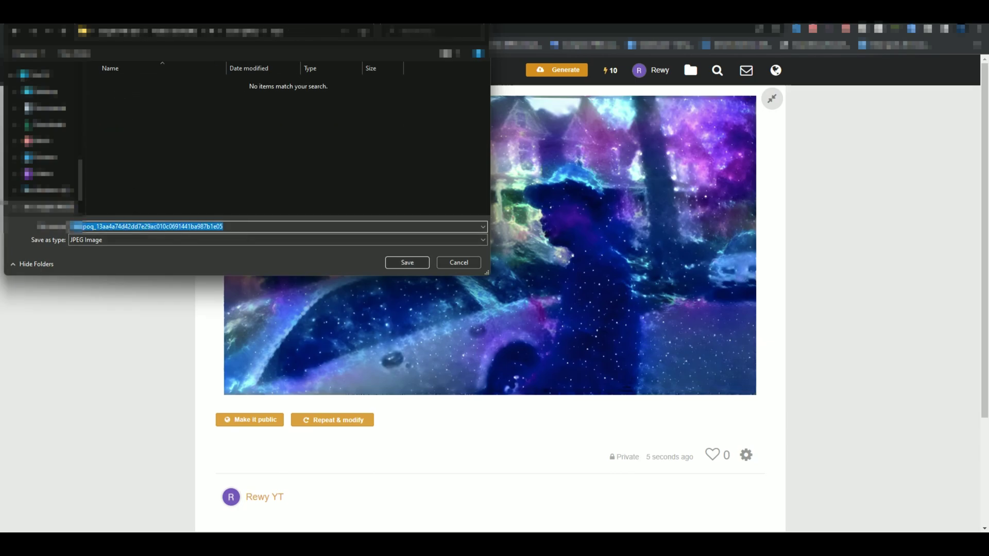
{"action": "key", "text": "BackSpace"}
{"action": "type", "text": "1"}
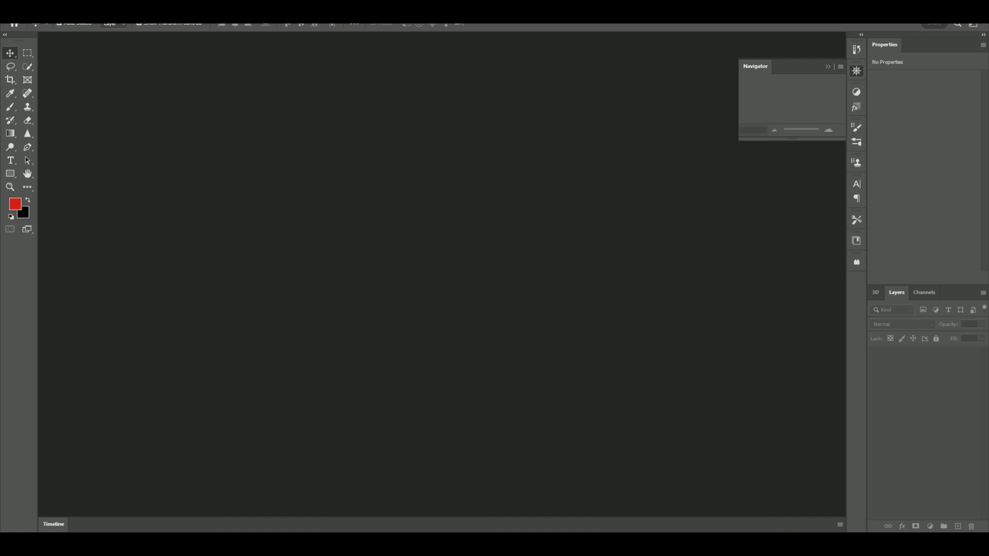
- Switch to Photoshop, create a 1920 x 1080 px document and scale the placed galaxy image to fill the whole canvas
{"action": "left_click", "coordinate": [23, 9]}
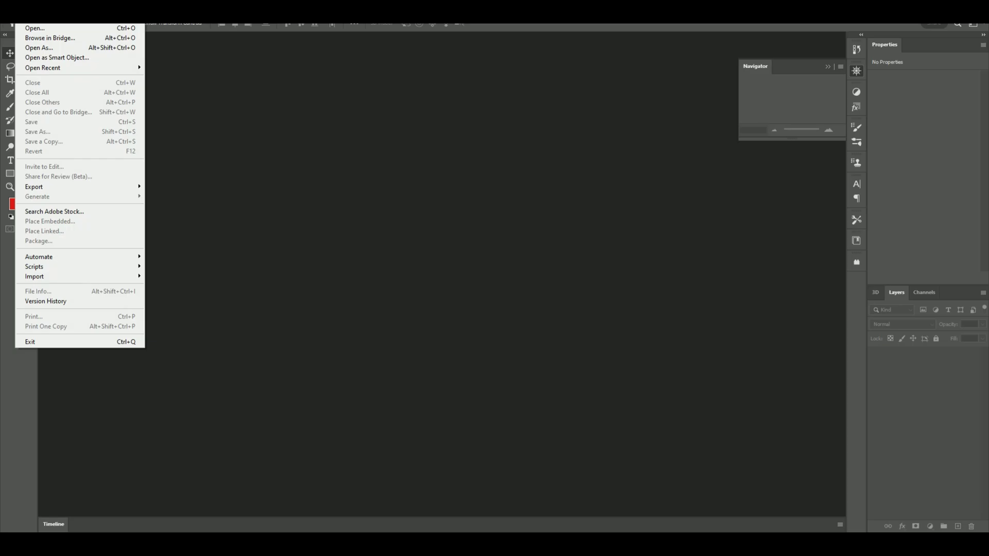
{"action": "key", "text": "ctrl+n"}
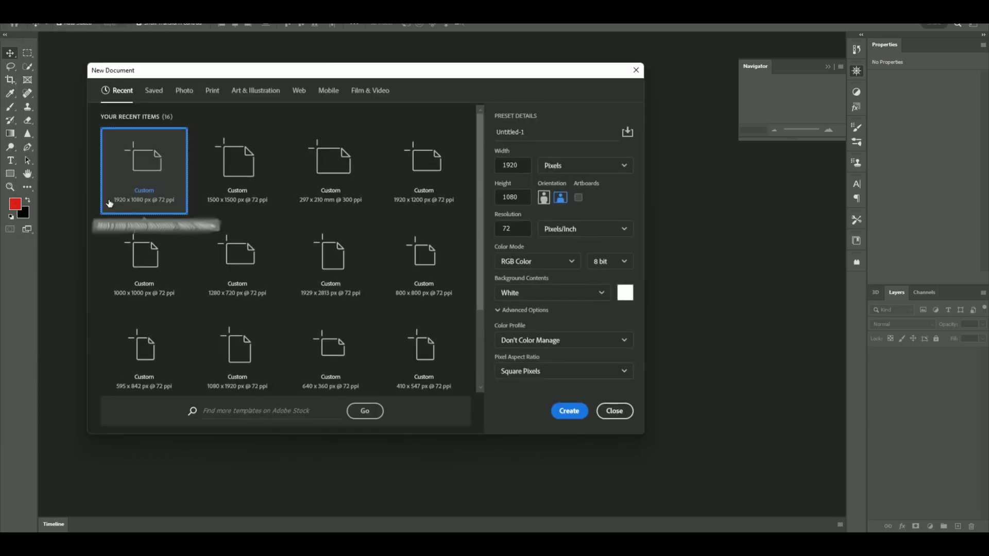
{"action": "left_click", "coordinate": [568, 410]}
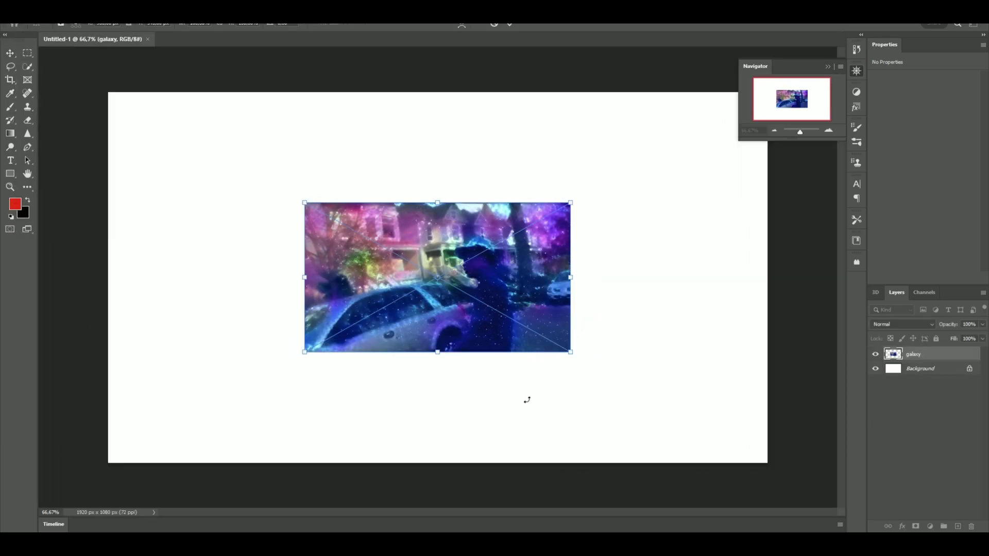
{"action": "left_click_drag", "start_coordinate": [523, 340], "coordinate": [328, 451]}
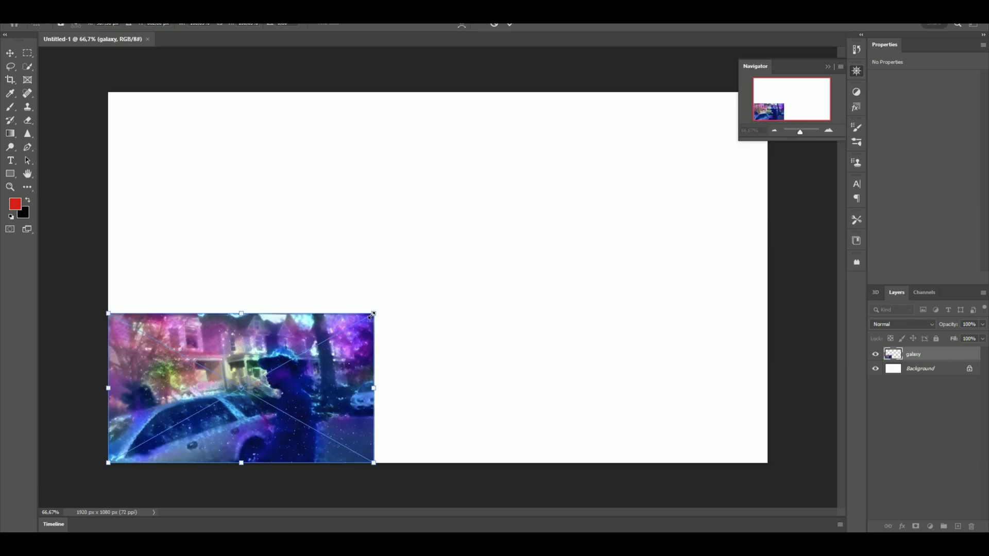
{"action": "left_click_drag", "start_coordinate": [372, 315], "coordinate": [734, 63]}
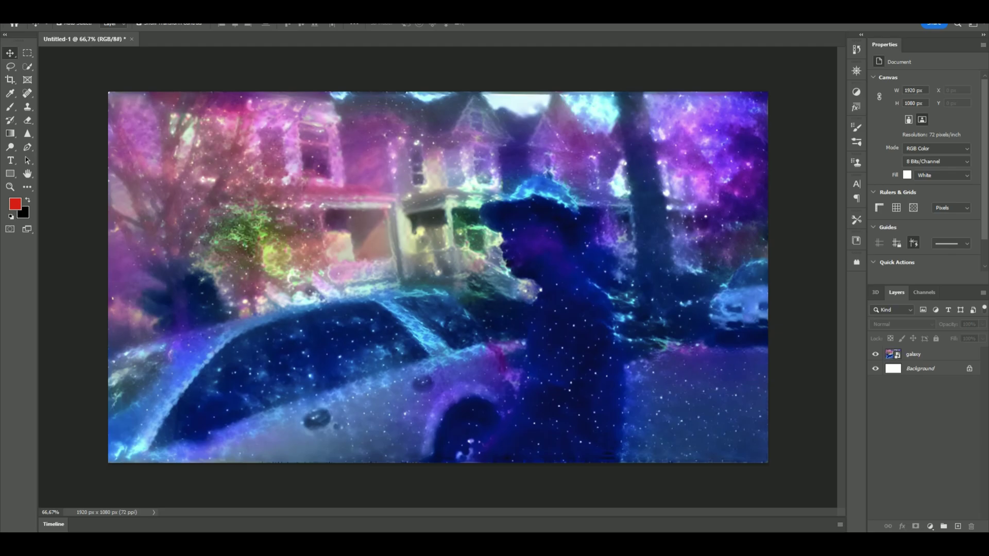
- Export the enlarged image as a JPG at 1920 x 1080 px, overwriting galaxy.jpg
{"action": "left_click", "coordinate": [21, 7]}
{"action": "mouse_move", "coordinate": [31, 186]}
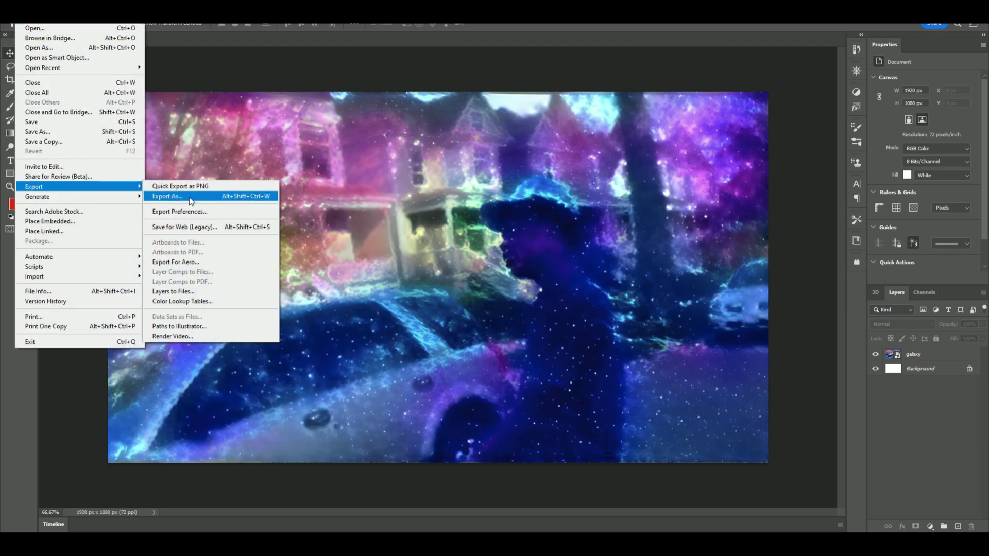
{"action": "left_click", "coordinate": [191, 200]}
{"action": "left_click", "coordinate": [726, 96]}
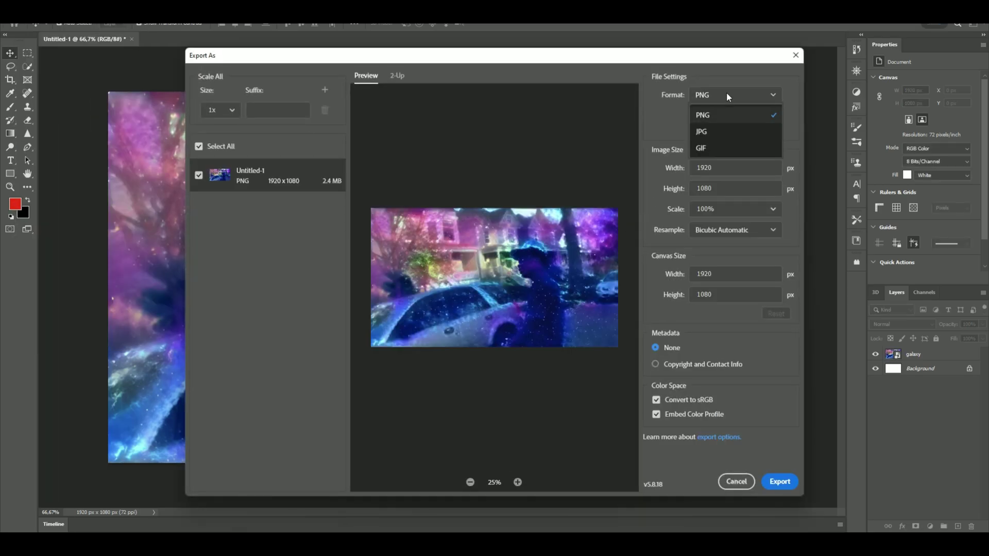
{"action": "left_click", "coordinate": [713, 132]}
{"action": "left_click", "coordinate": [779, 481]}
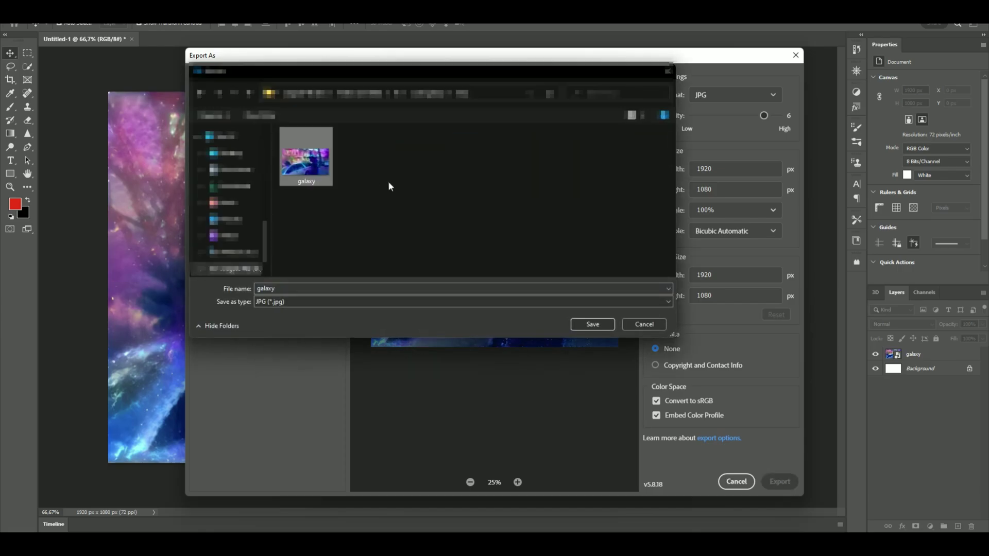
{"action": "left_click", "coordinate": [592, 325]}
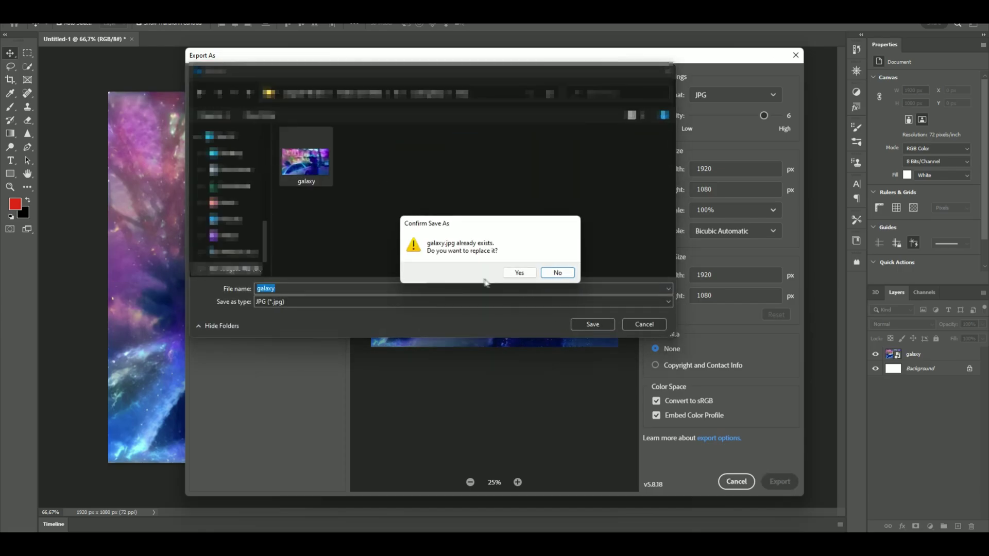
{"action": "left_click", "coordinate": [520, 273]}
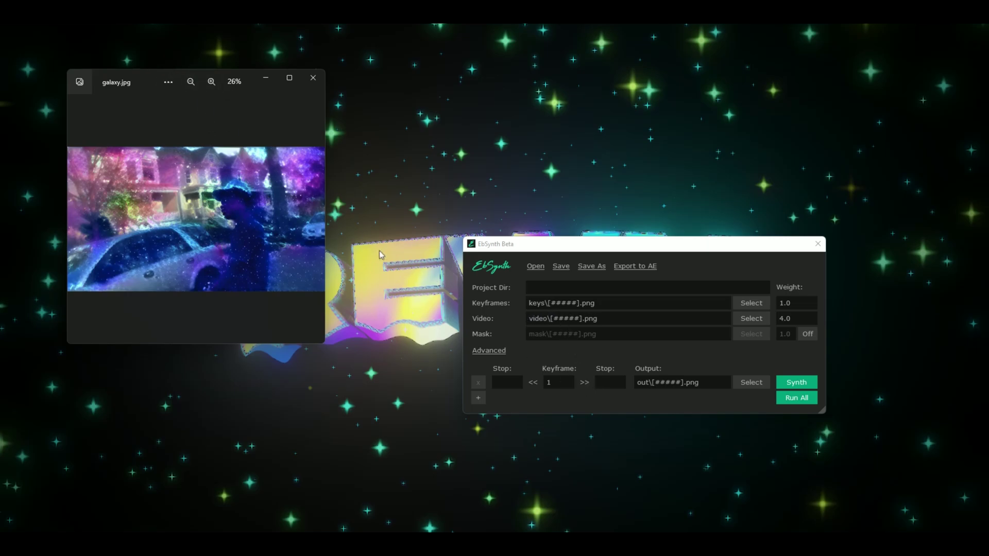
- Switch to EbSynth, reposition its window and close the galaxy.jpg preview
{"action": "left_click_drag", "start_coordinate": [582, 243], "coordinate": [597, 154]}
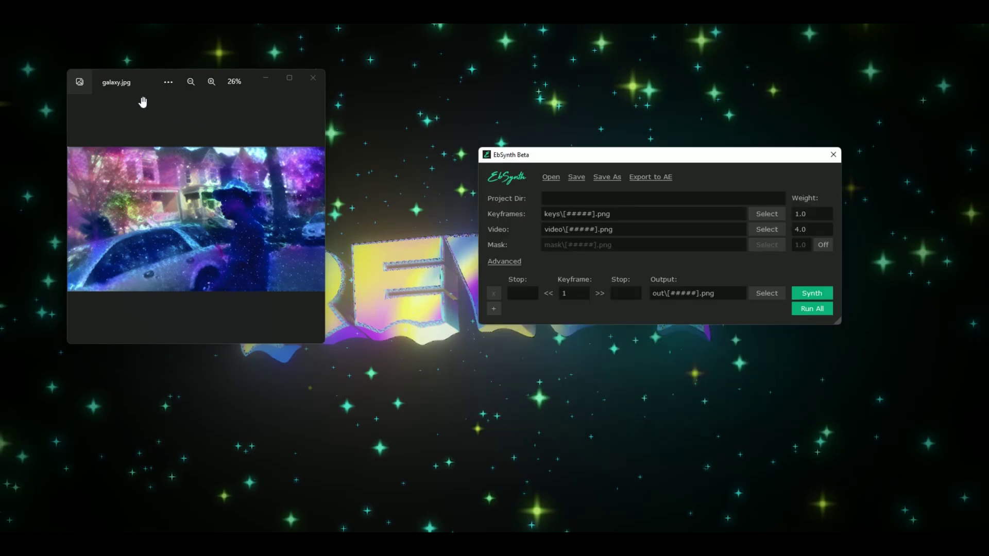
{"action": "left_click_drag", "start_coordinate": [141, 75], "coordinate": [140, 106]}
{"action": "left_click", "coordinate": [313, 108]}
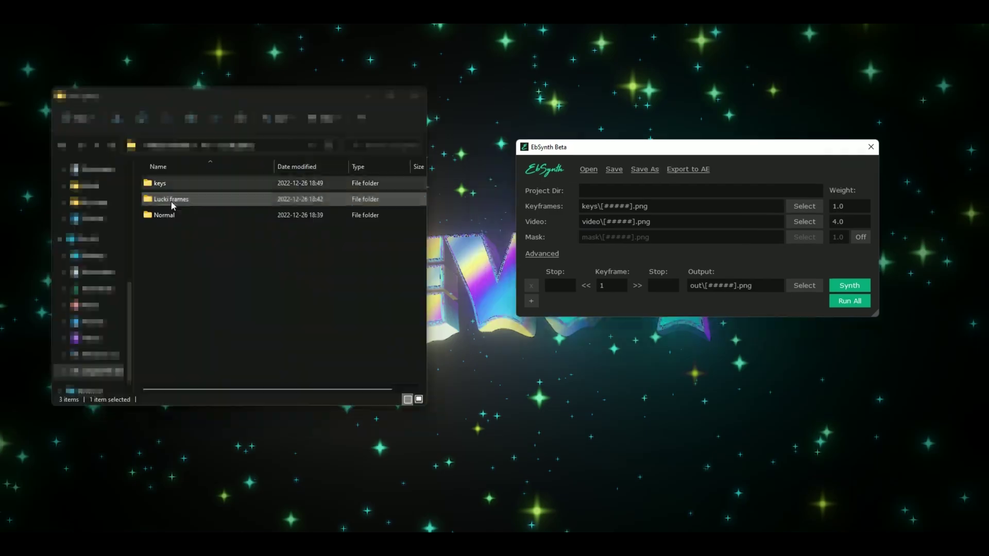
- Set the Lucki frames folder as the EbSynth video source and the keys folder as the keyframes source
{"action": "left_click", "coordinate": [172, 203]}
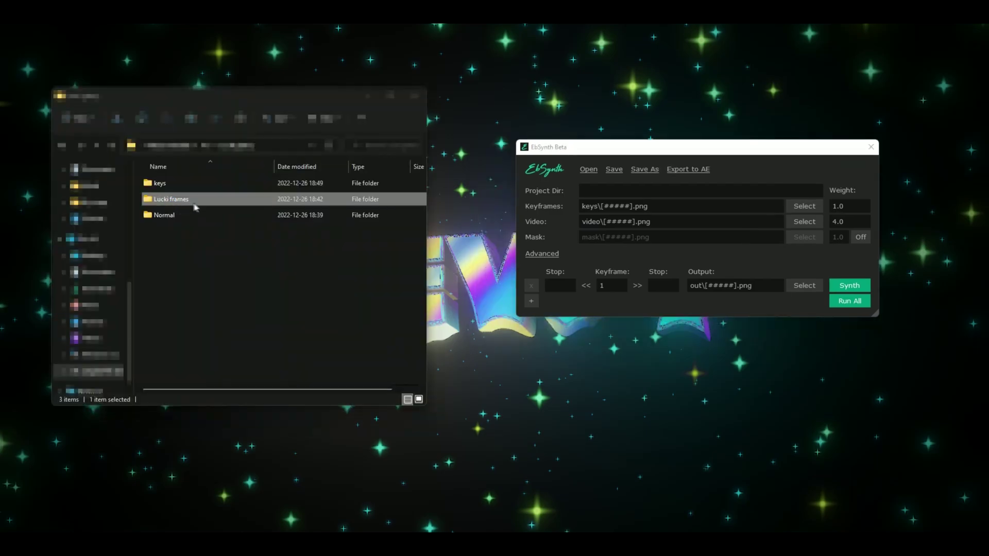
{"action": "left_click_drag", "start_coordinate": [211, 203], "coordinate": [634, 226]}
{"action": "left_click", "coordinate": [171, 184]}
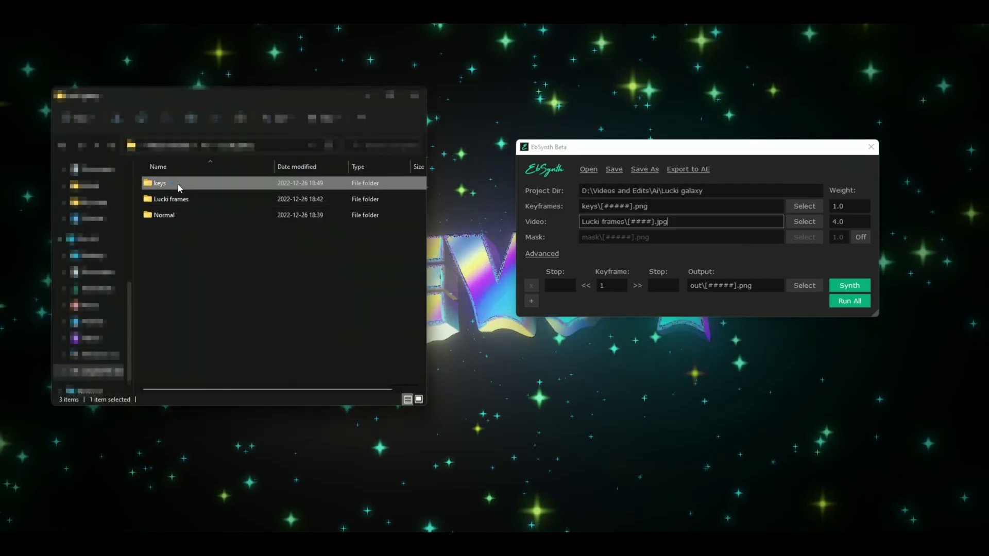
{"action": "left_click_drag", "start_coordinate": [177, 184], "coordinate": [641, 207]}
- Create a folder named Final frames and set it as the EbSynth output location
{"action": "left_click", "coordinate": [804, 286]}
{"action": "right_click", "coordinate": [569, 440]}
{"action": "mouse_move", "coordinate": [592, 418]}
{"action": "left_click", "coordinate": [731, 421]}
{"action": "type", "text": "Final frames"}
{"action": "key", "text": "Return"}
{"action": "left_click", "coordinate": [860, 503]}
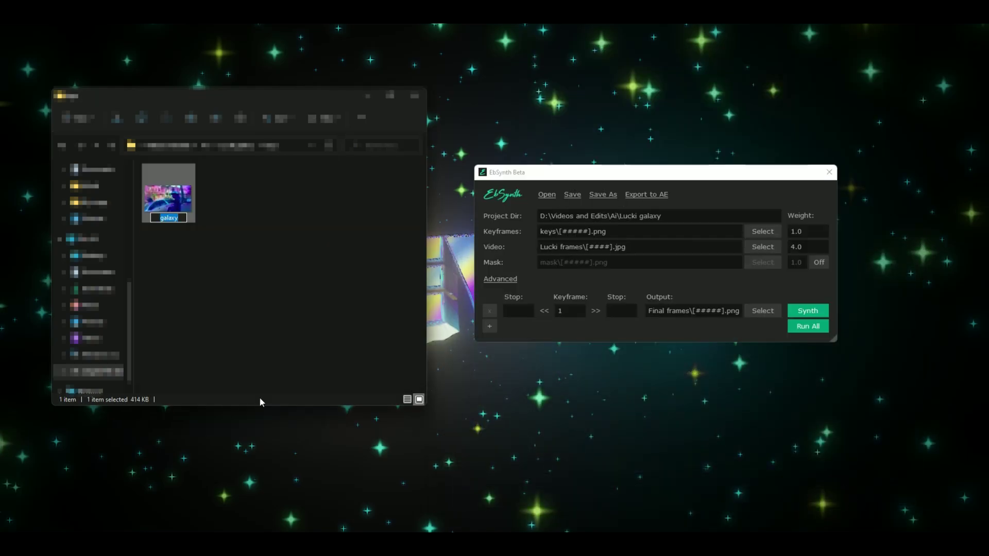
- Rename the galaxy image in the keys folder as 1 and assign it to the EbSynth keyframes
{"action": "type", "text": "1"}
{"action": "left_click", "coordinate": [423, 209]}
{"action": "left_click_drag", "start_coordinate": [167, 184], "coordinate": [585, 230]}
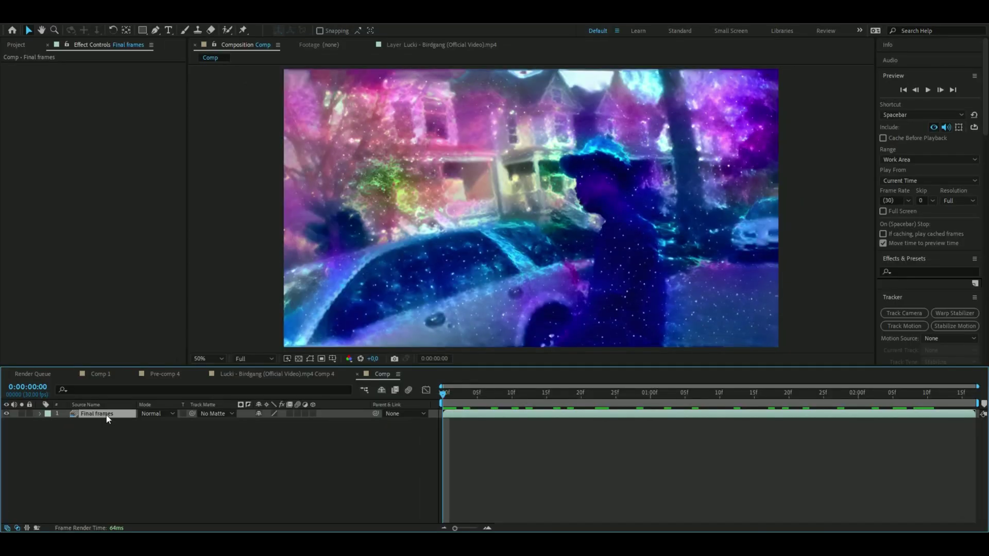
- Switch to After Effects and copy the Final frames layer into the Lucki Comp 4 composition, between its two video layers
{"action": "key", "text": "ctrl+c"}
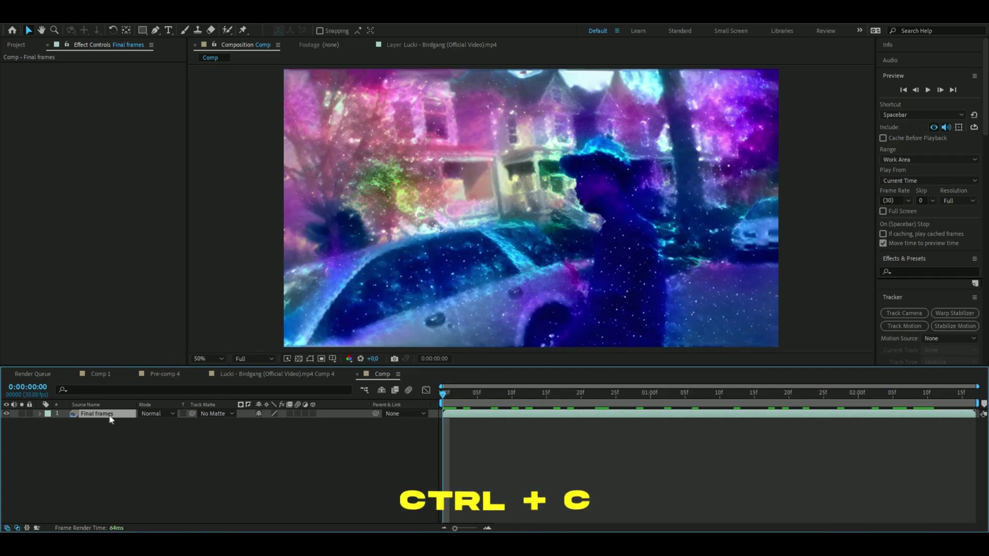
{"action": "left_click", "coordinate": [302, 376]}
{"action": "key", "text": "ctrl+v"}
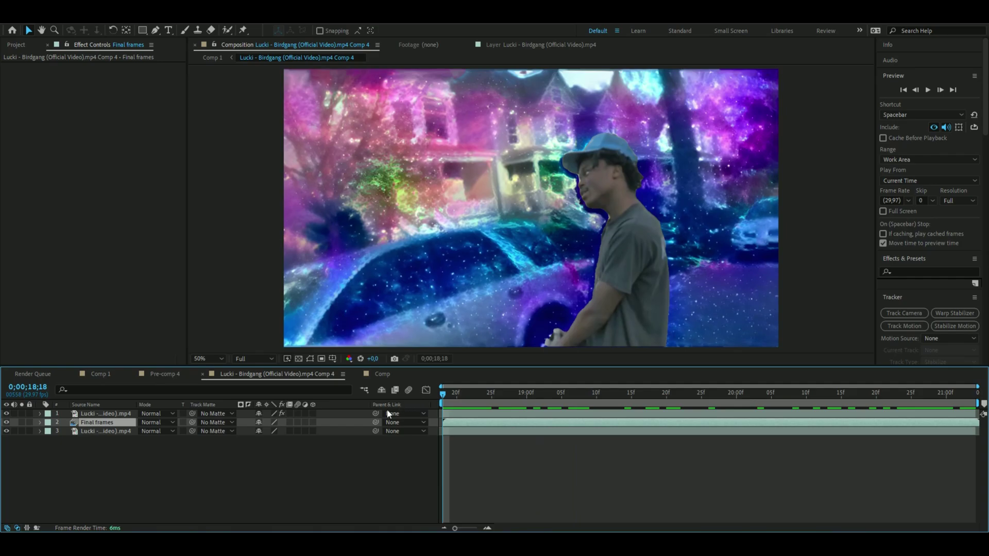
- Shift the Final frames layer to position 971, 524 so it lines up with the original footage
{"action": "left_click", "coordinate": [39, 422]}
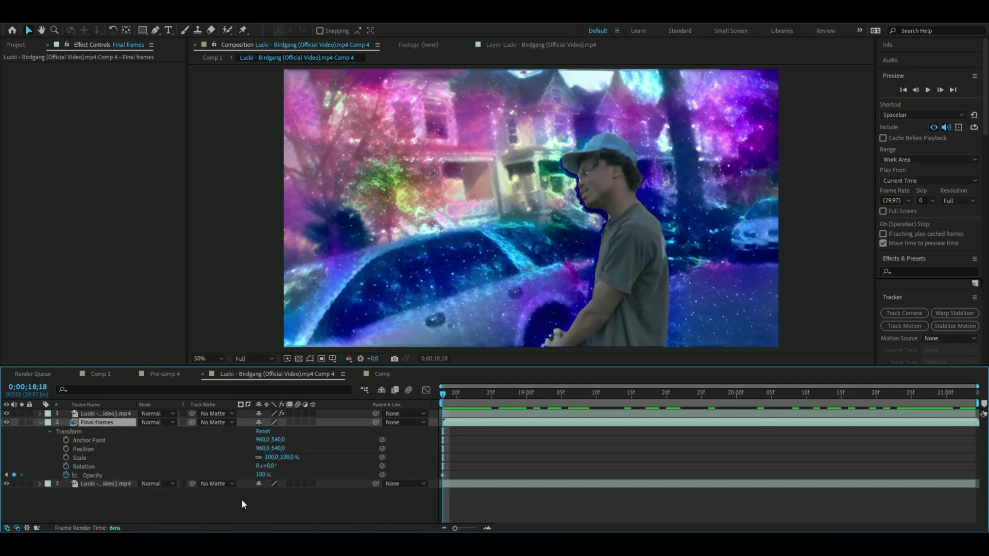
{"action": "left_click_drag", "start_coordinate": [277, 440], "coordinate": [269, 449]}
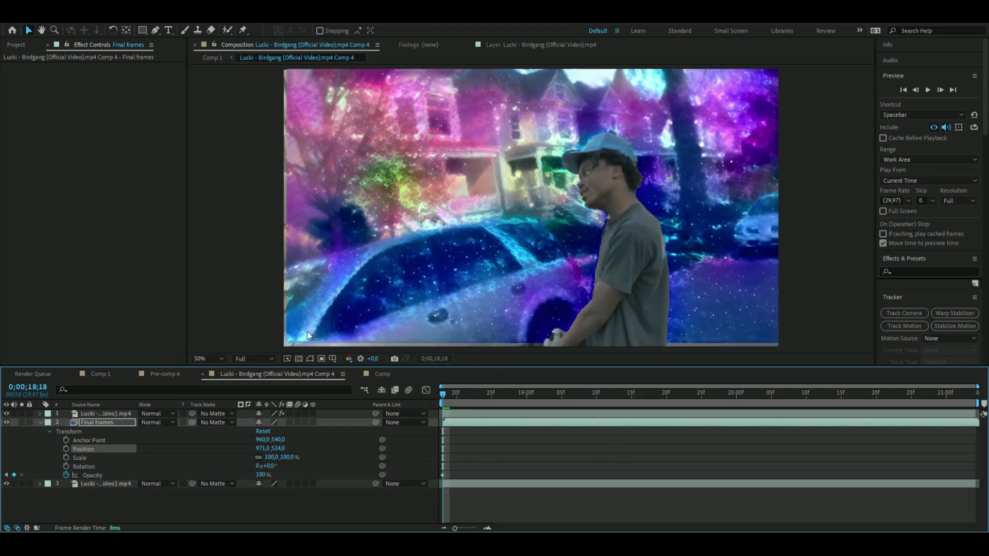
{"action": "left_click", "coordinate": [40, 423]}
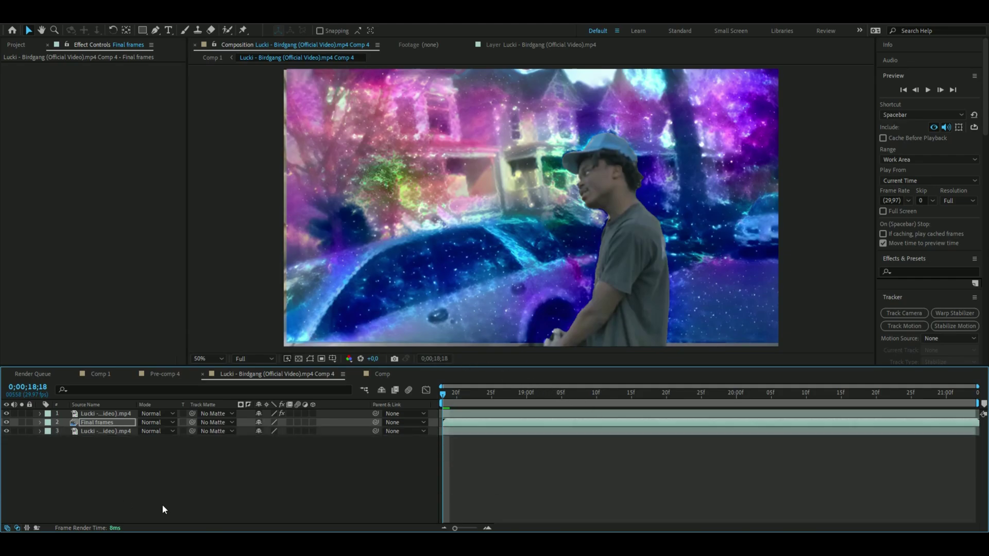
- Add an adjustment layer on top and apply a Transform effect with a scale of 103
{"action": "key", "text": "ctrl+alt+y"}
{"action": "key", "text": "ctrl+space"}
{"action": "type", "text": "tr"}
{"action": "left_click", "coordinate": [161, 431]}
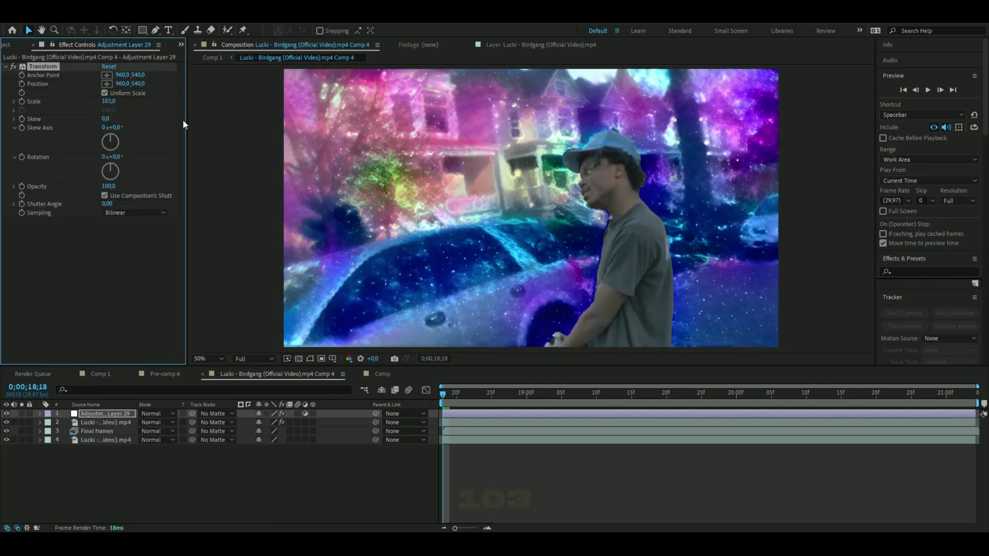
- Temporarily hide the adjustment layer to compare the frame edges, then restore its visibility
{"action": "left_click", "coordinate": [346, 298]}
{"action": "left_click", "coordinate": [6, 414]}
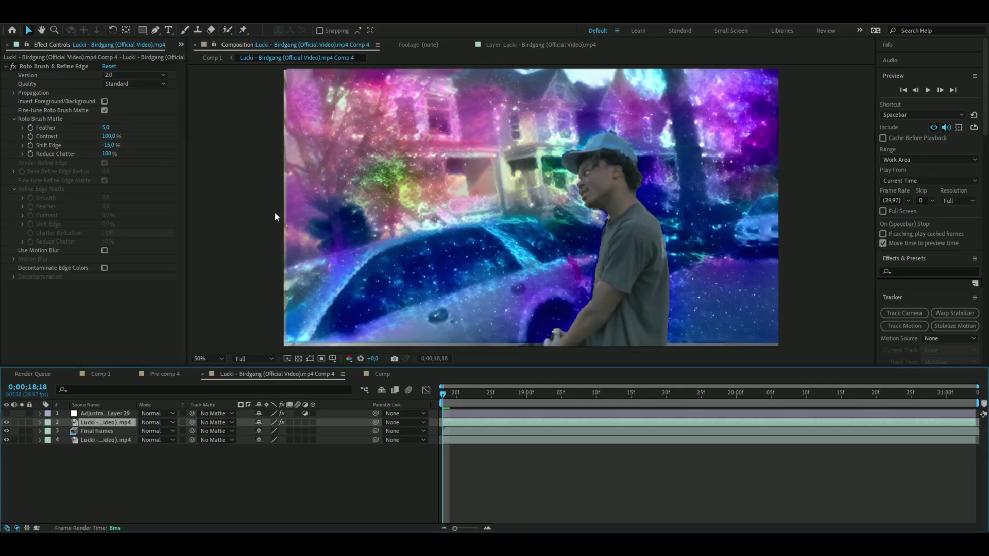
{"action": "key", "text": "ctrl+z"}
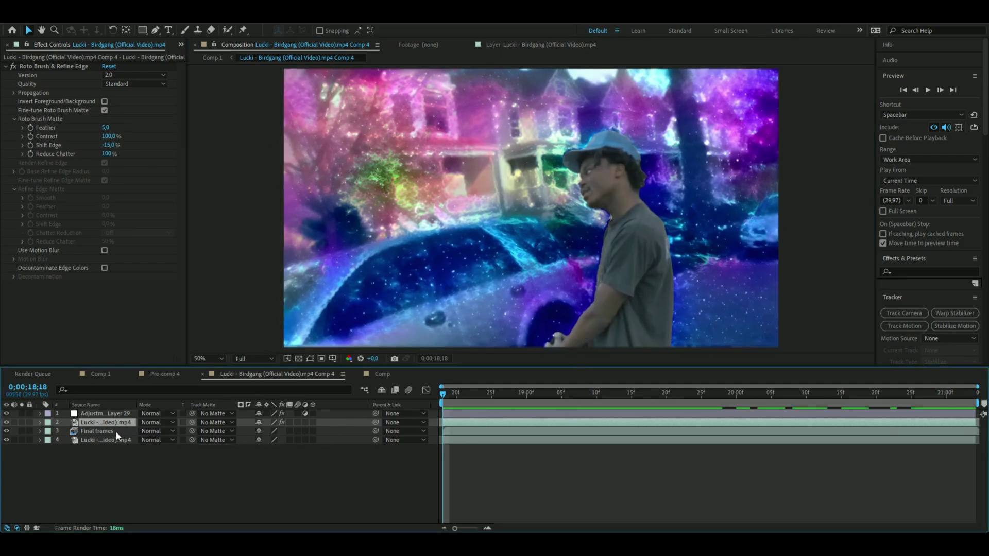
- Duplicate the rotoscoped video layer and place the copy directly beneath Final frames
{"action": "key", "text": "ctrl+d"}
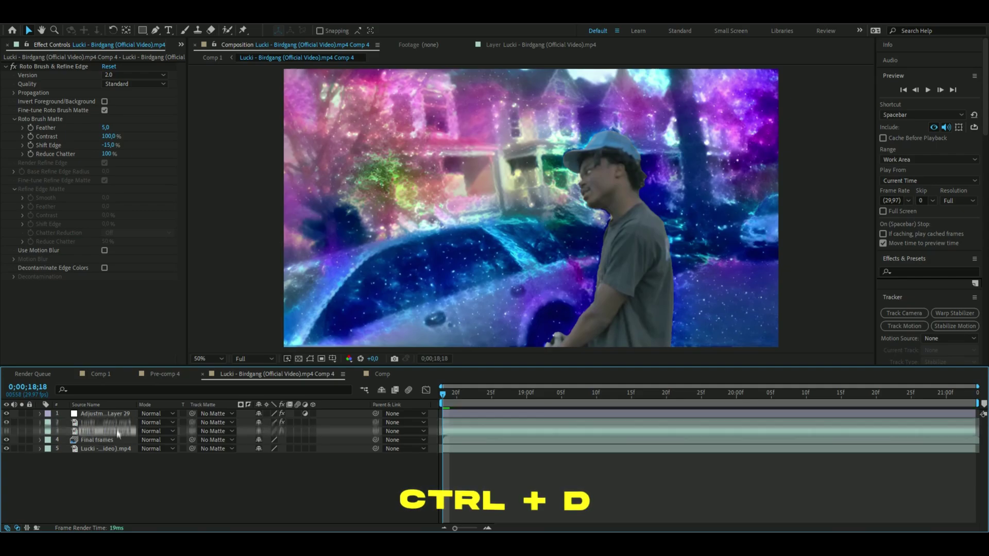
{"action": "left_click_drag", "start_coordinate": [117, 430], "coordinate": [116, 441]}
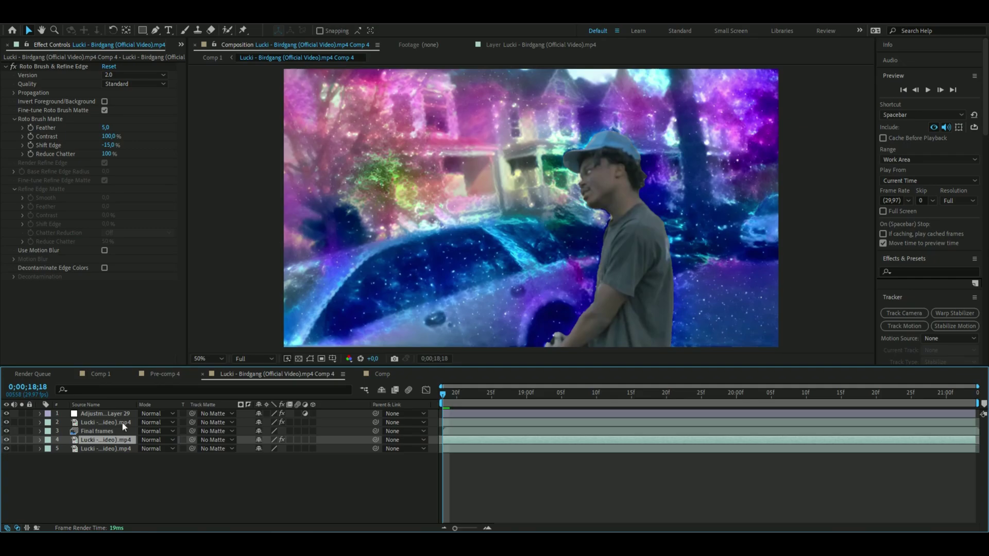
- Pre-compose the top rotoscoped video layer and Final frames into a composition named galaxy and open it
{"action": "left_click", "coordinate": [123, 423]}
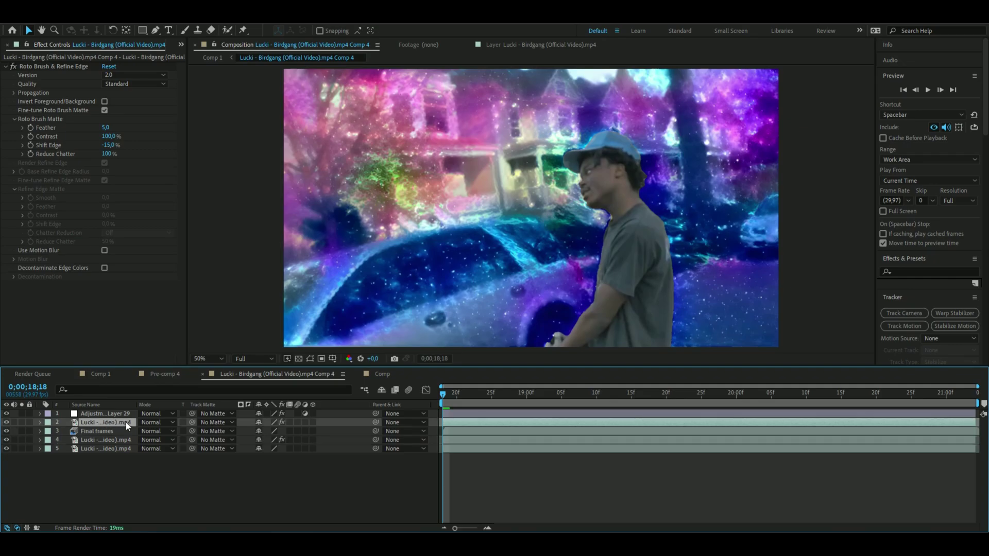
{"action": "left_click", "coordinate": [116, 434], "text": "ctrl"}
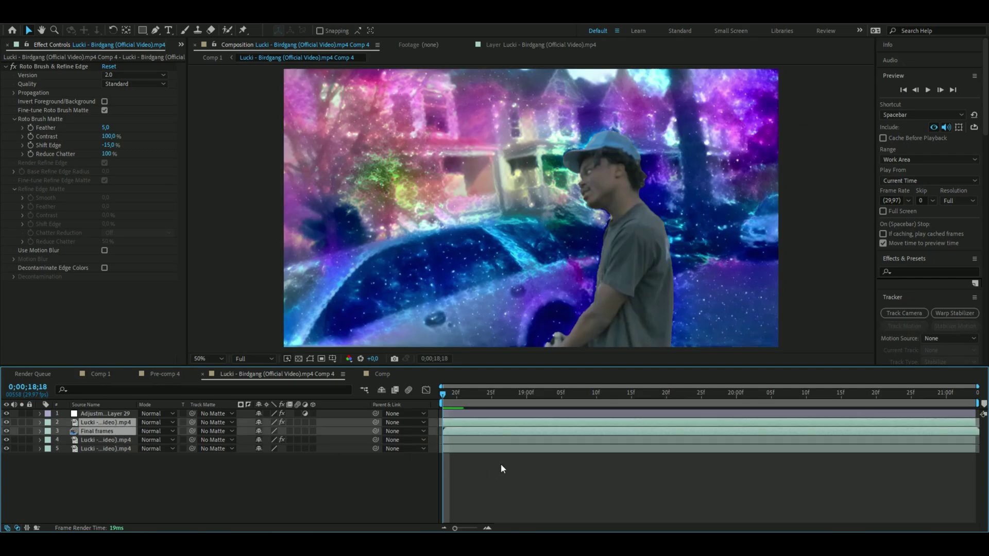
{"action": "right_click", "coordinate": [468, 427]}
{"action": "left_click", "coordinate": [494, 359]}
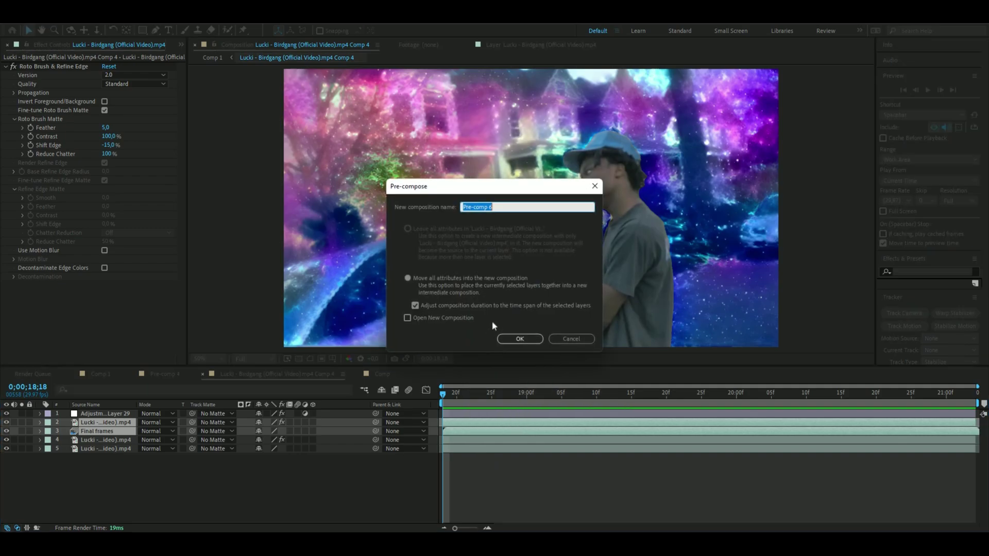
{"action": "type", "text": "glaxa"}
{"action": "key", "text": "BackSpace"}
{"action": "key", "text": "BackSpace"}
{"action": "key", "text": "BackSpace"}
{"action": "key", "text": "BackSpace"}
{"action": "type", "text": "alaxy"}
{"action": "key", "text": "Return"}
{"action": "double_click", "coordinate": [101, 424]}
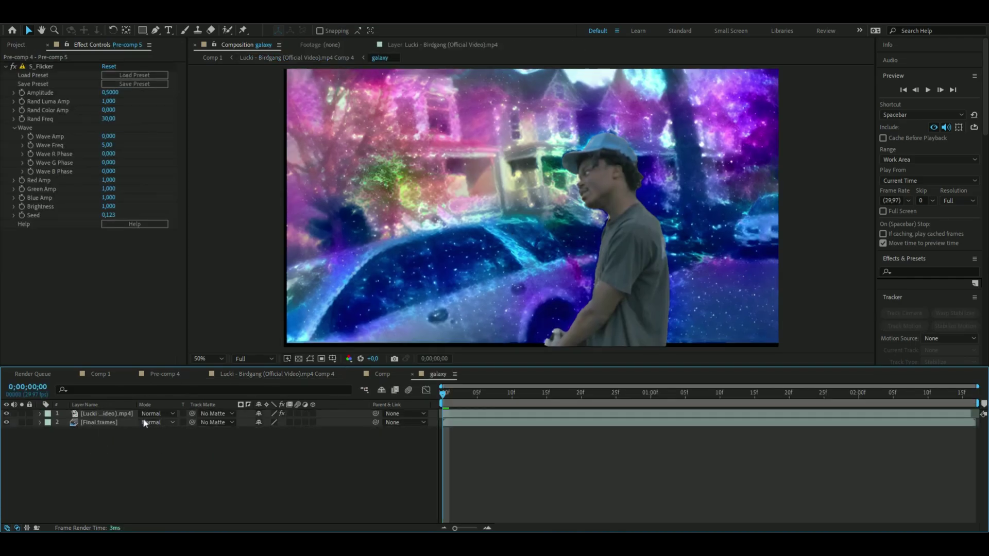
- Set the rotoscoped video layer's blending mode to Stencil Alpha in the galaxy composition and scrub through the cutout
{"action": "left_click", "coordinate": [152, 415]}
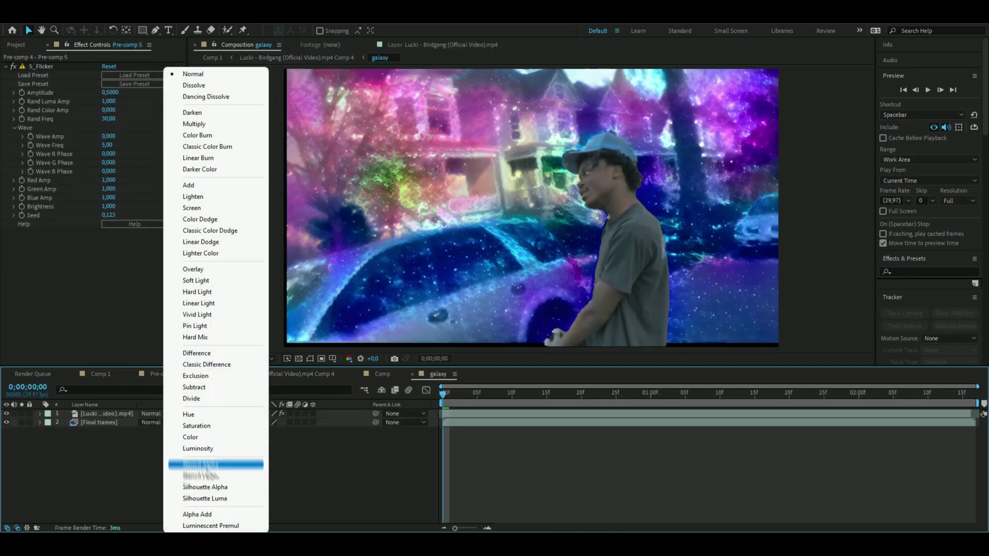
{"action": "left_click", "coordinate": [208, 464]}
{"action": "mouse_move", "coordinate": [444, 394]}
{"action": "left_mouse_down"}
{"action": "mouse_move", "coordinate": [695, 404]}
{"action": "mouse_move", "coordinate": [838, 394]}
{"action": "left_mouse_up"}
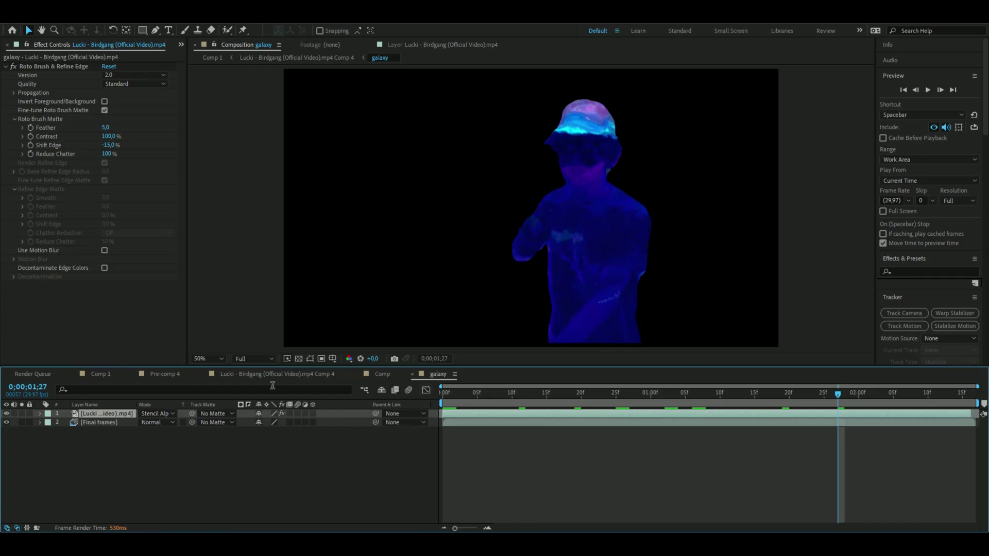
- Return to the Lucki - Birdgang Comp 4 composition, duplicate the rotoscoped video layer twice and select all three versions
{"action": "left_click", "coordinate": [291, 379]}
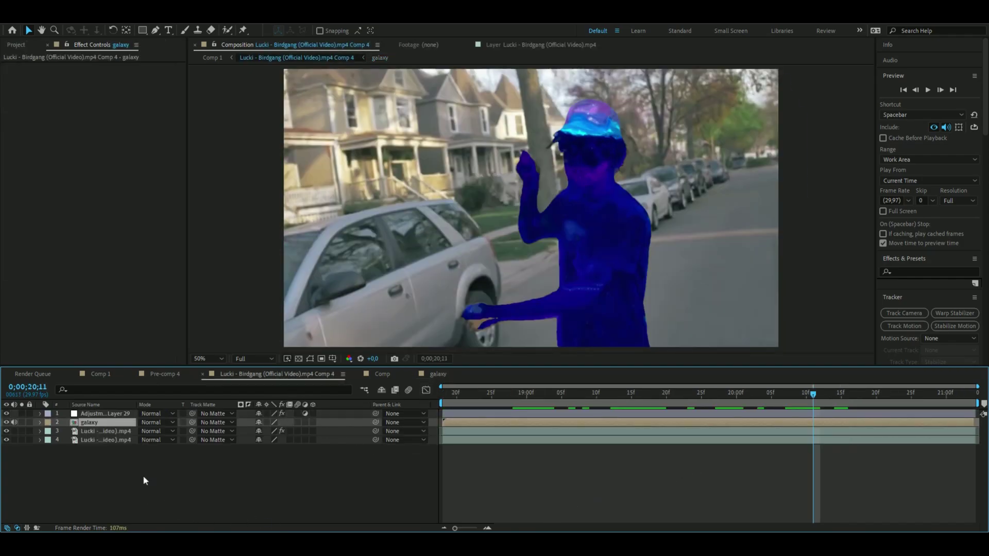
{"action": "left_click", "coordinate": [94, 431]}
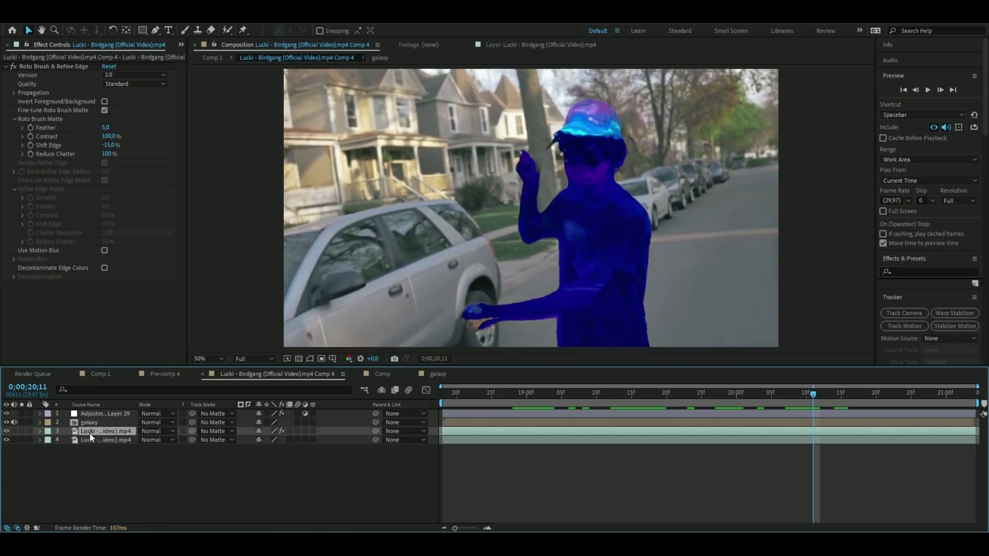
{"action": "key", "text": "ctrl+d"}
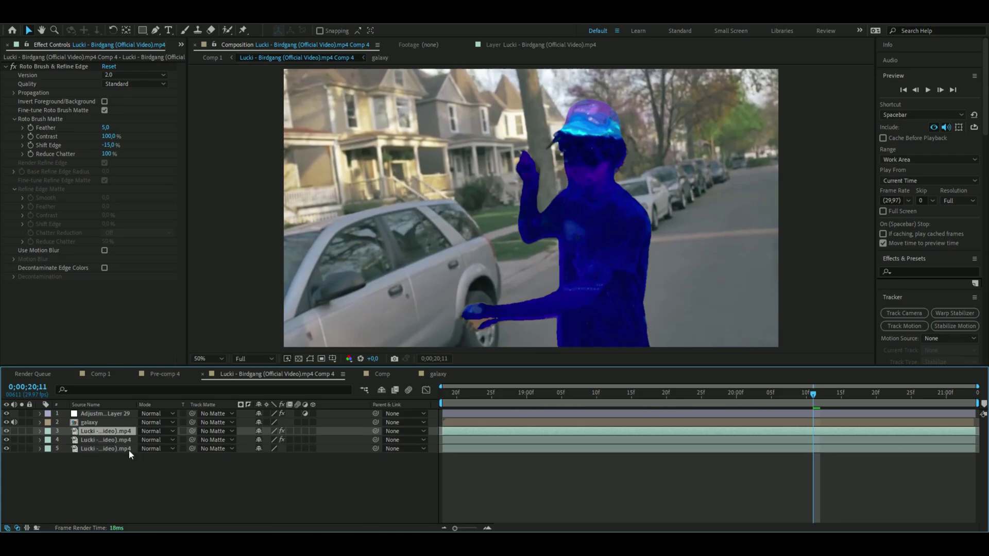
{"action": "key", "text": "ctrl+d"}
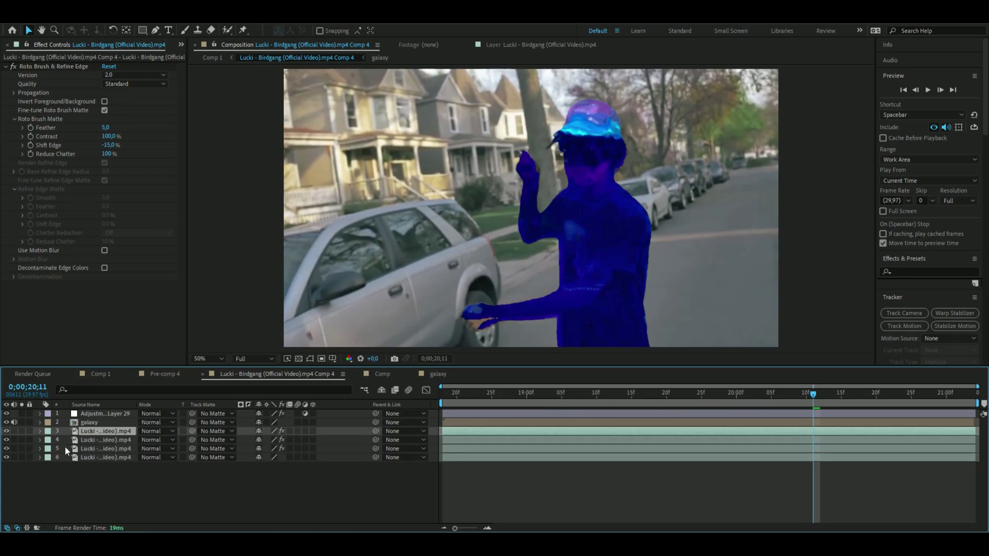
{"action": "left_click", "coordinate": [100, 440], "text": "ctrl"}
{"action": "left_click", "coordinate": [106, 449], "text": "ctrl"}
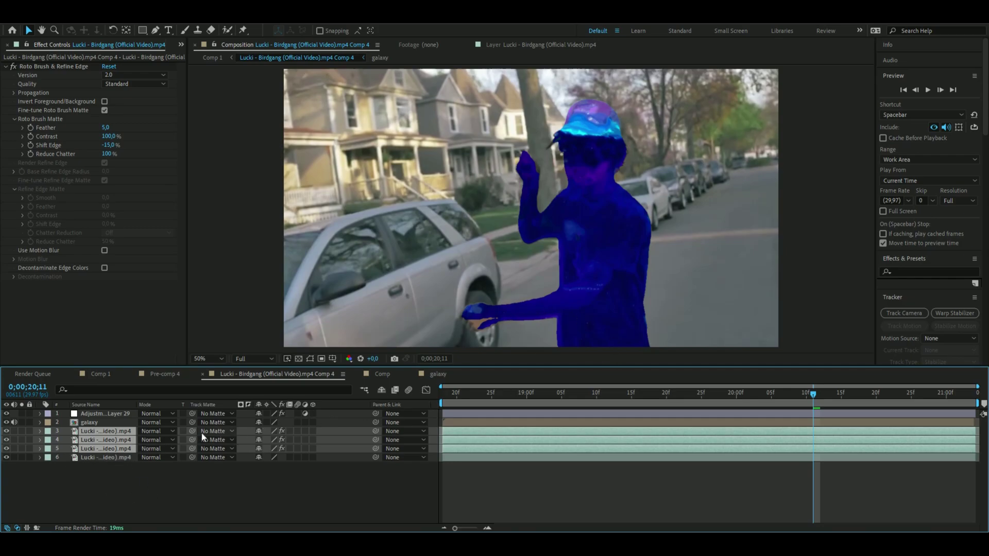
- Move the uppermost rotoscoped video copy directly above the galaxy layer
{"action": "left_click", "coordinate": [92, 479]}
{"action": "left_click", "coordinate": [110, 432]}
{"action": "left_click_drag", "start_coordinate": [110, 432], "coordinate": [109, 419]}
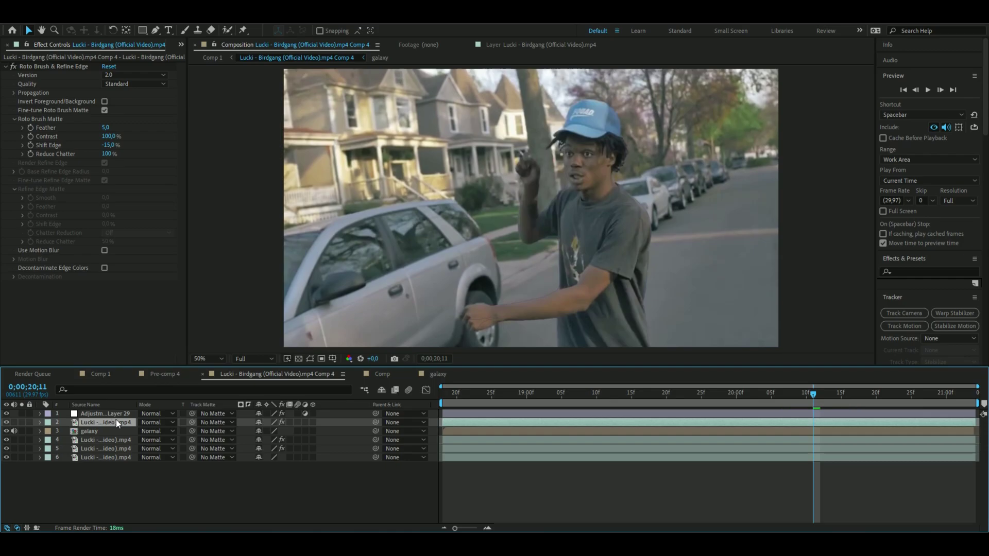
- Apply S_EdgeDetect to the rotoscoped copy above galaxy and set its Effect option to Mono Edges
{"action": "key", "text": "ctrl+space"}
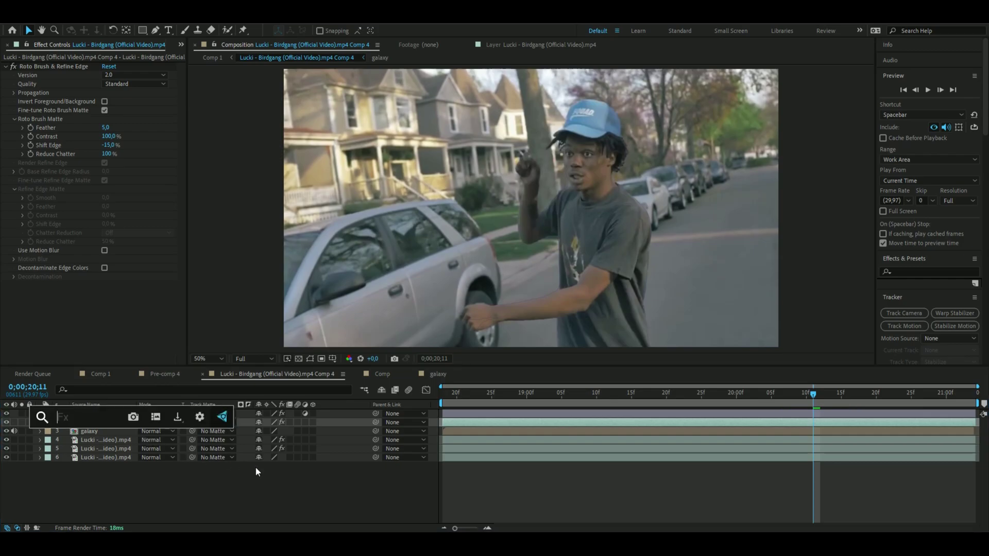
{"action": "type", "text": "edge"}
{"action": "key", "text": "Return"}
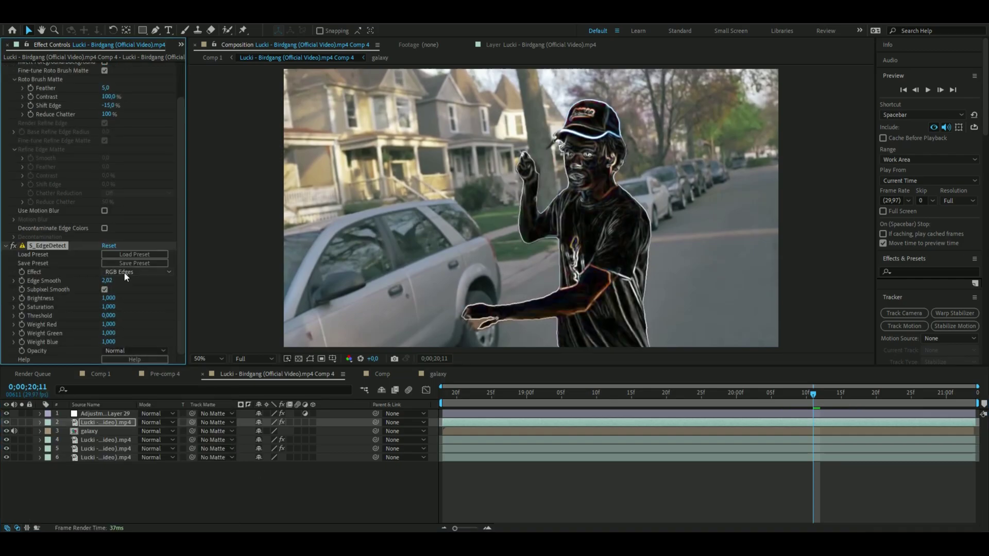
{"action": "left_click", "coordinate": [126, 273]}
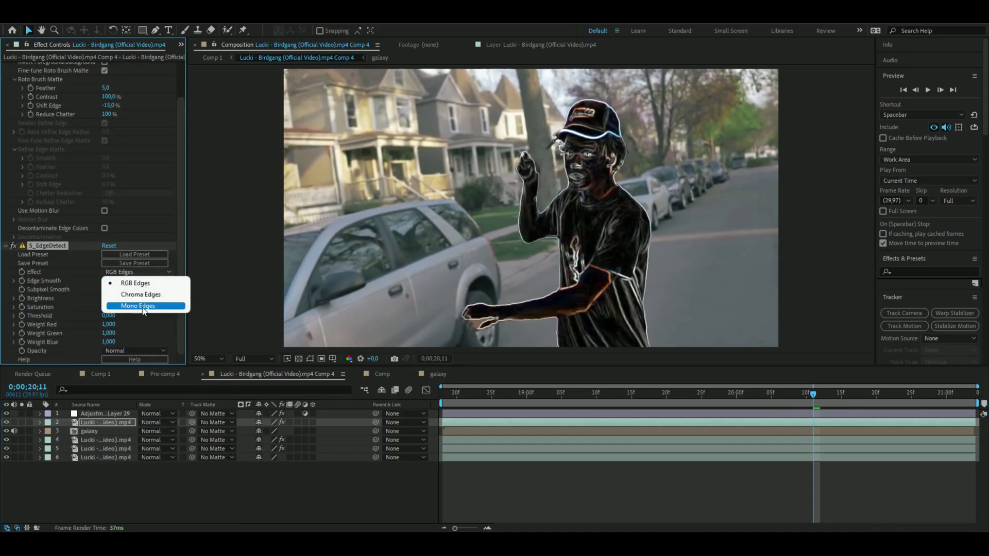
{"action": "left_click", "coordinate": [144, 307]}
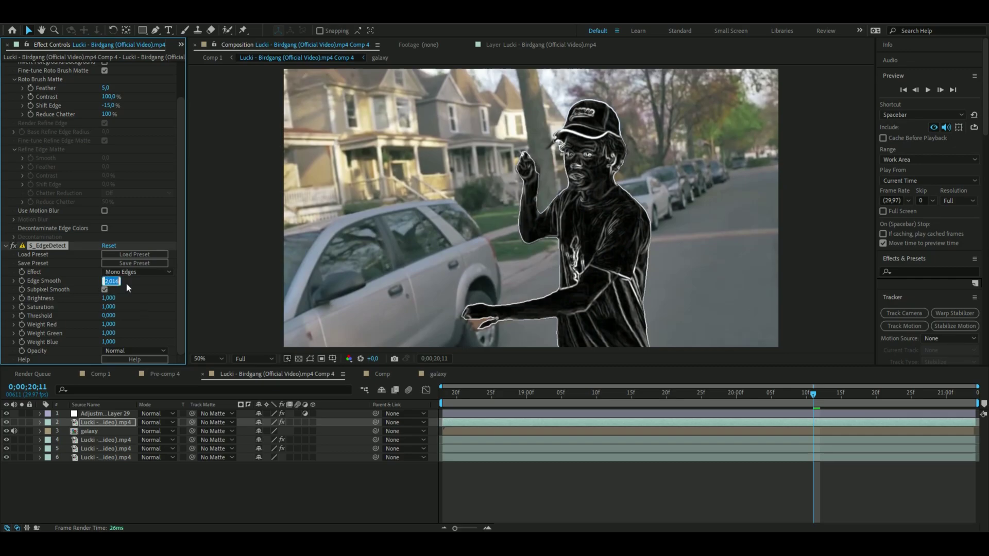
- Set S_EdgeDetect's Edge Smooth to 0 and Threshold to 0.27, then collapse the effect's settings
{"action": "left_click", "coordinate": [108, 316]}
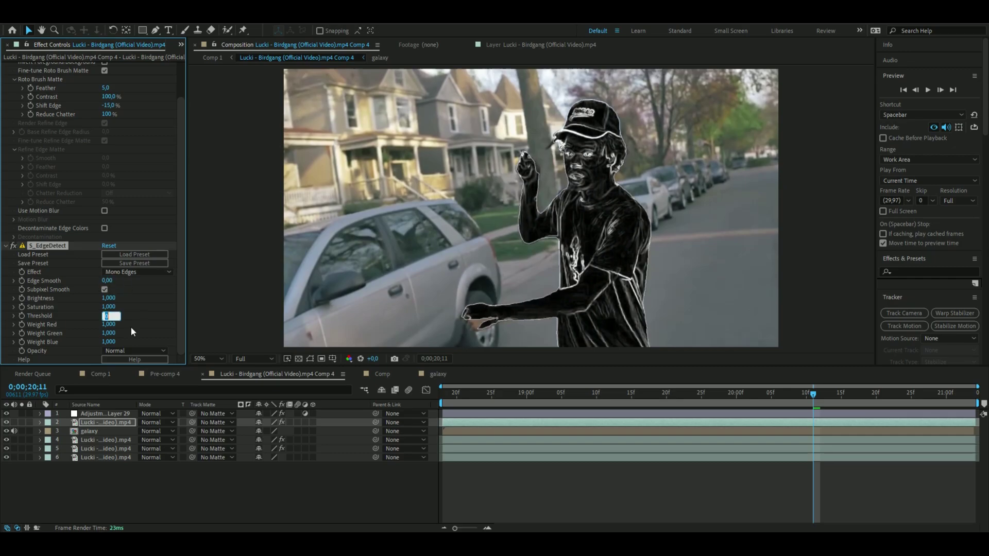
{"action": "type", "text": "0.27"}
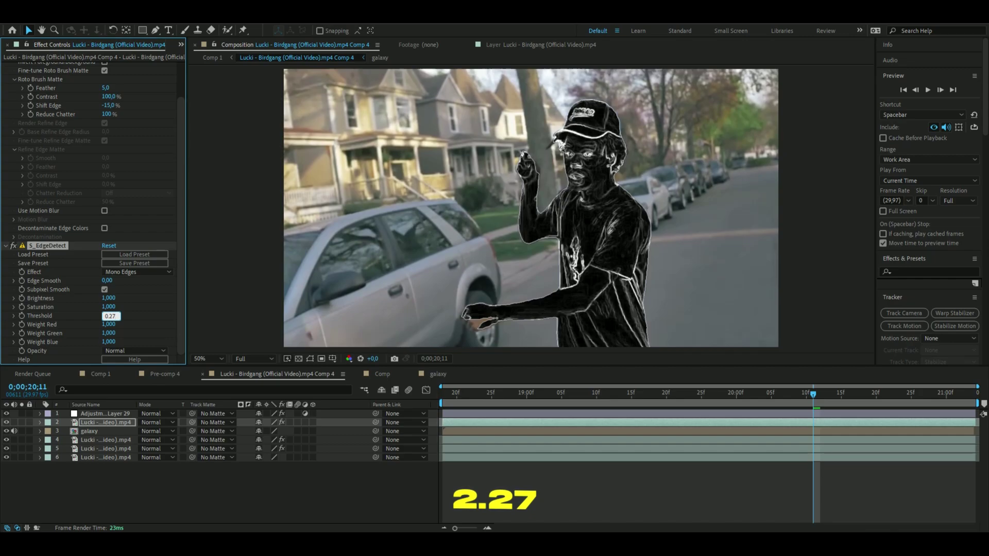
{"action": "key", "text": "Return"}
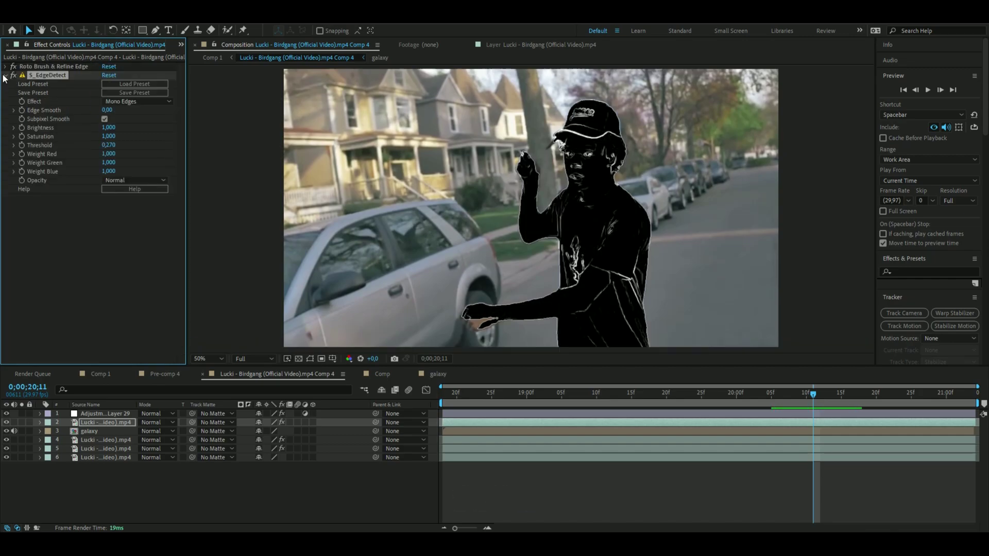
{"action": "left_click", "coordinate": [4, 75]}
- Apply Deep Glow to the edge-detected layer and set the layer's blending mode to Add
{"action": "key", "text": "ctrl+space"}
{"action": "type", "text": "d"}
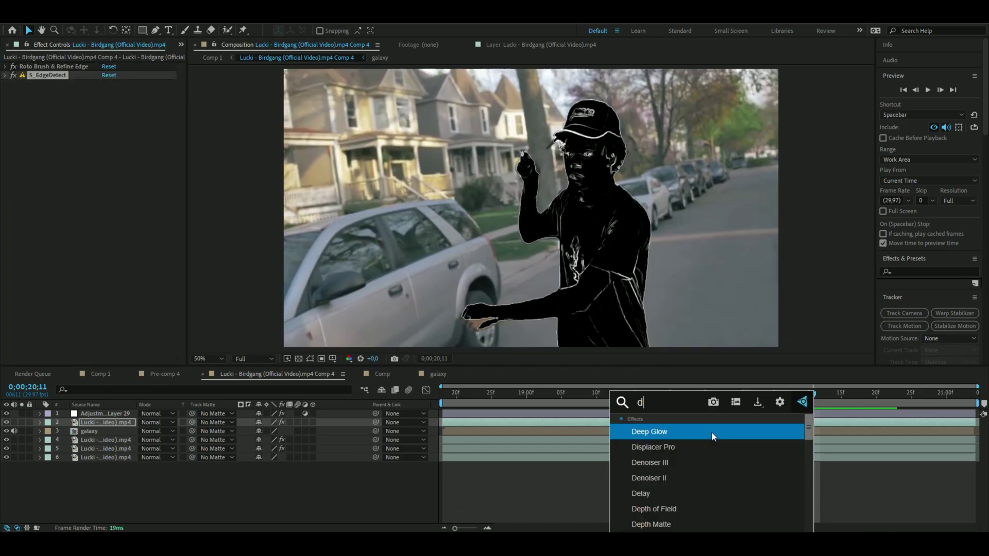
{"action": "left_click", "coordinate": [712, 432]}
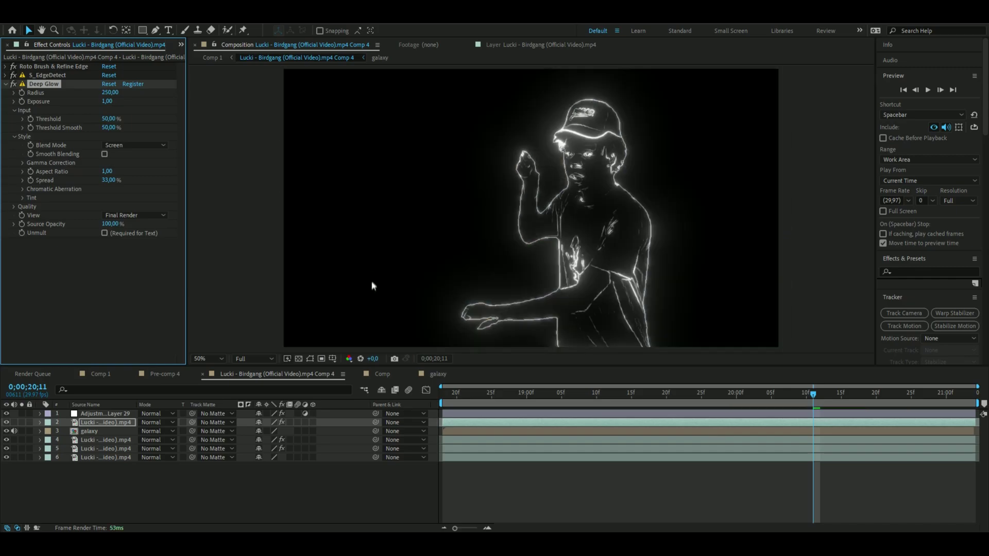
{"action": "left_click", "coordinate": [155, 431]}
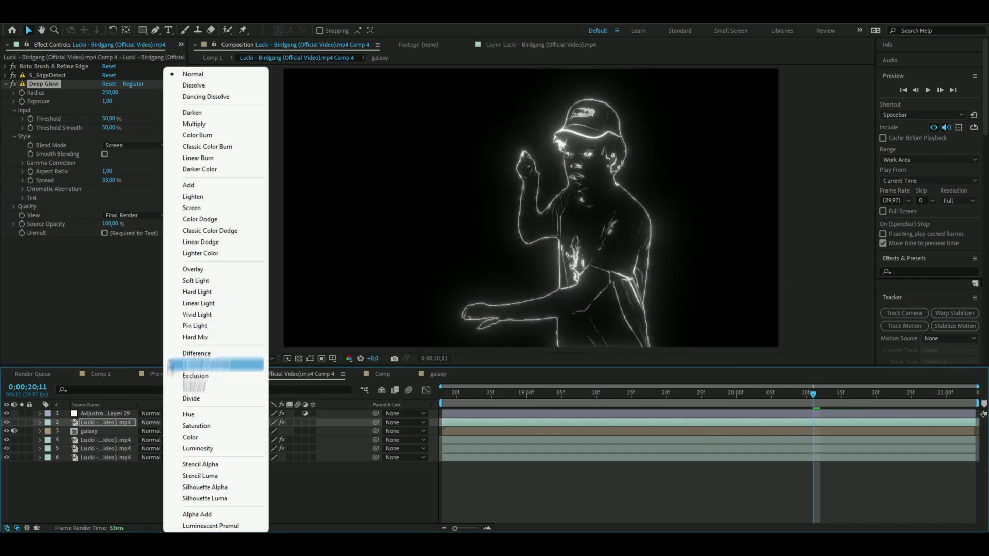
{"action": "left_click", "coordinate": [189, 185]}
{"action": "left_click", "coordinate": [596, 401]}
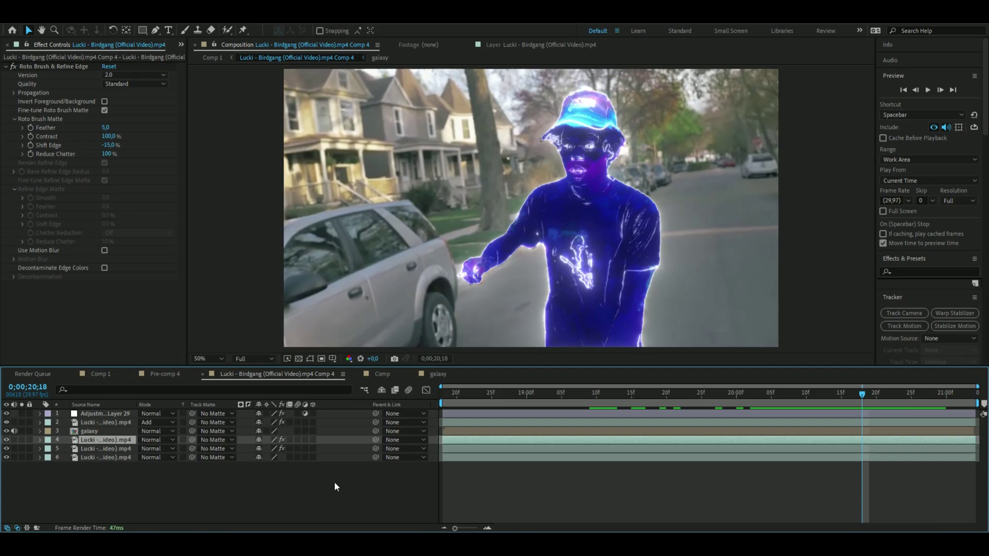
- Apply CC Ball Action to the rotoscoped copy beneath galaxy and keyframe Scatter at 0 on the first frame
{"action": "key", "text": "ctrl+space"}
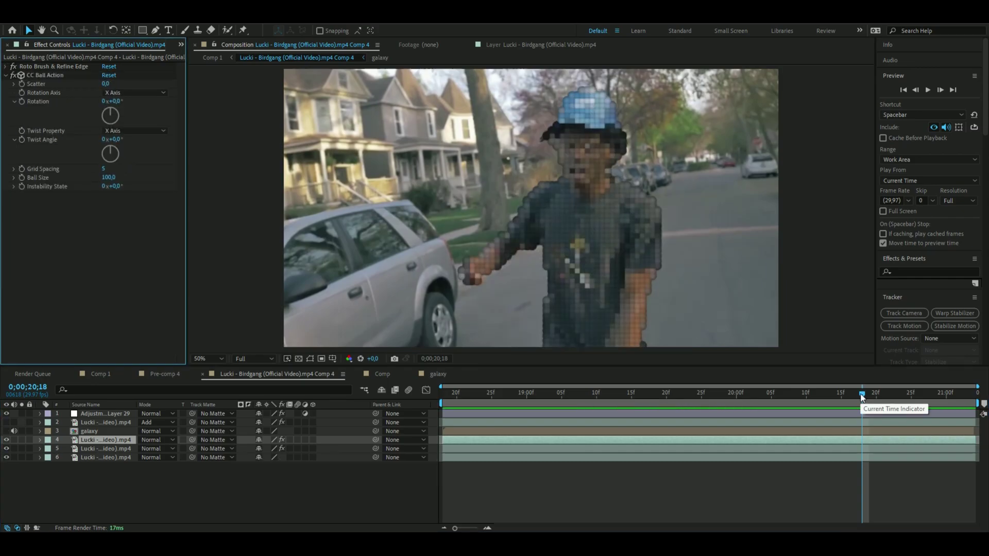
{"action": "left_click_drag", "start_coordinate": [862, 396], "coordinate": [441, 396]}
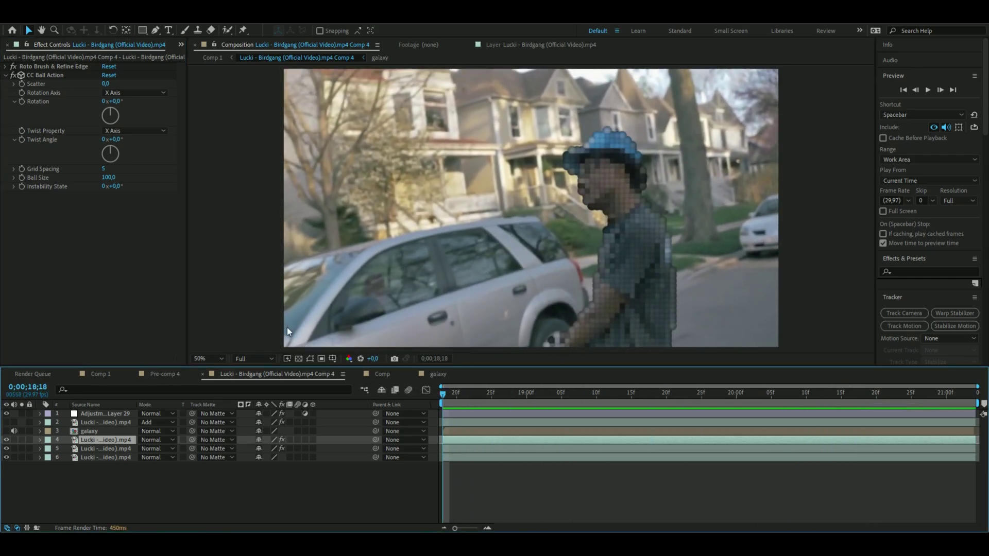
{"action": "left_click", "coordinate": [22, 76]}
- Keyframe CC Ball Action's Scatter at 92.4 at the end of the clip and set Ball Size to 16
{"action": "left_click_drag", "start_coordinate": [443, 398], "coordinate": [975, 407]}
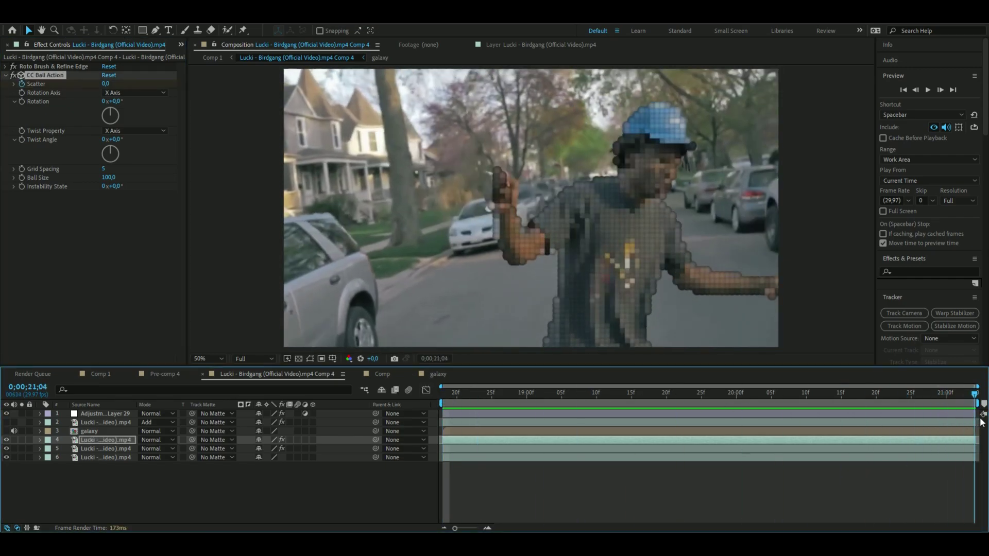
{"action": "left_click", "coordinate": [105, 84]}
{"action": "type", "text": "92"}
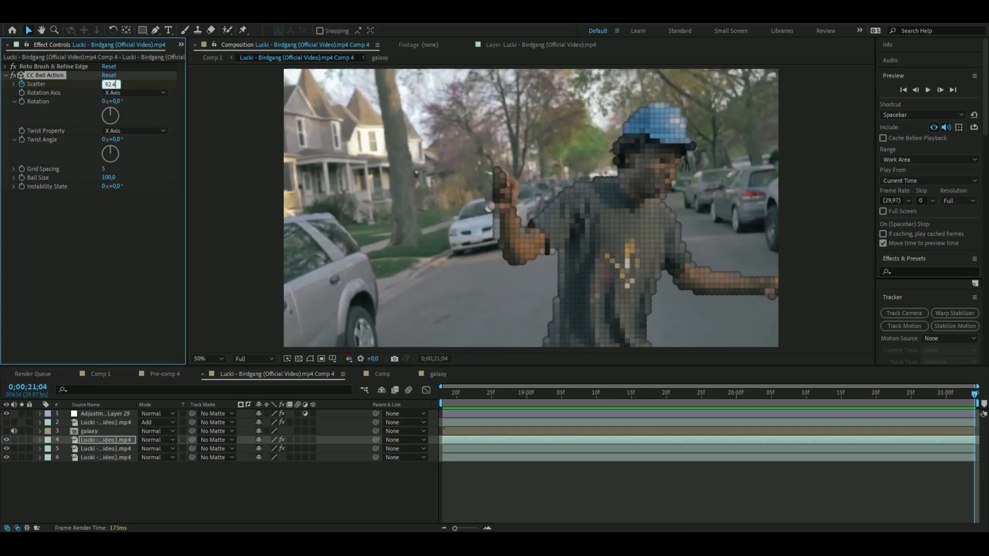
{"action": "type", "text": ",4"}
{"action": "key", "text": "Return"}
{"action": "left_click", "coordinate": [110, 177]}
{"action": "type", "text": "16"}
{"action": "key", "text": "Return"}
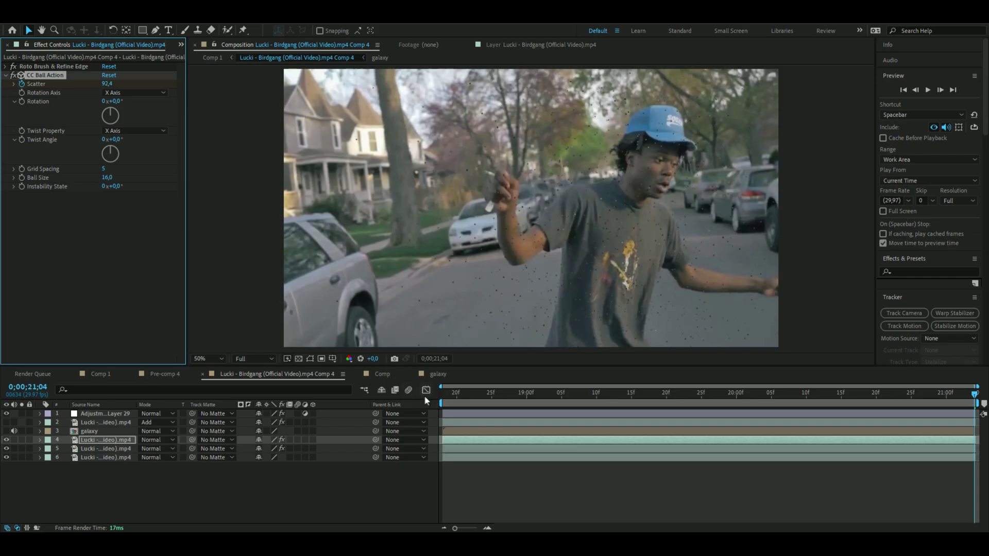
- Enable keyframing for CC Ball Action's Instability State and set it to 229° at the end of the clip
{"action": "left_click", "coordinate": [456, 395]}
{"action": "left_click_drag", "start_coordinate": [456, 396], "coordinate": [975, 394]}
{"action": "left_click", "coordinate": [21, 186]}
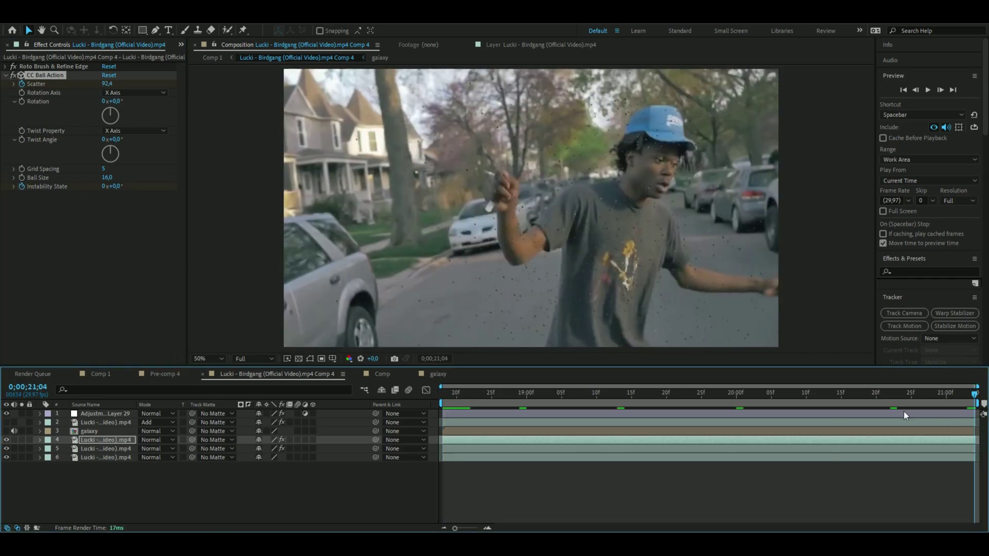
{"action": "left_click", "coordinate": [114, 186]}
{"action": "type", "text": "229"}
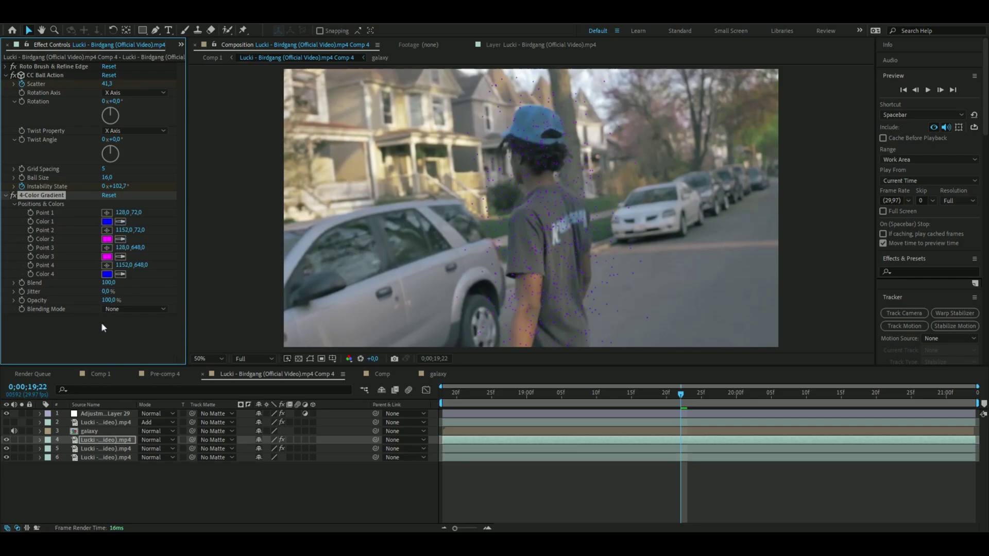
- Set the 4-Color Gradient's blending mode to Hue and add Deep Glow to the particle layer
{"action": "left_click", "coordinate": [117, 310]}
{"action": "left_click", "coordinate": [140, 260]}
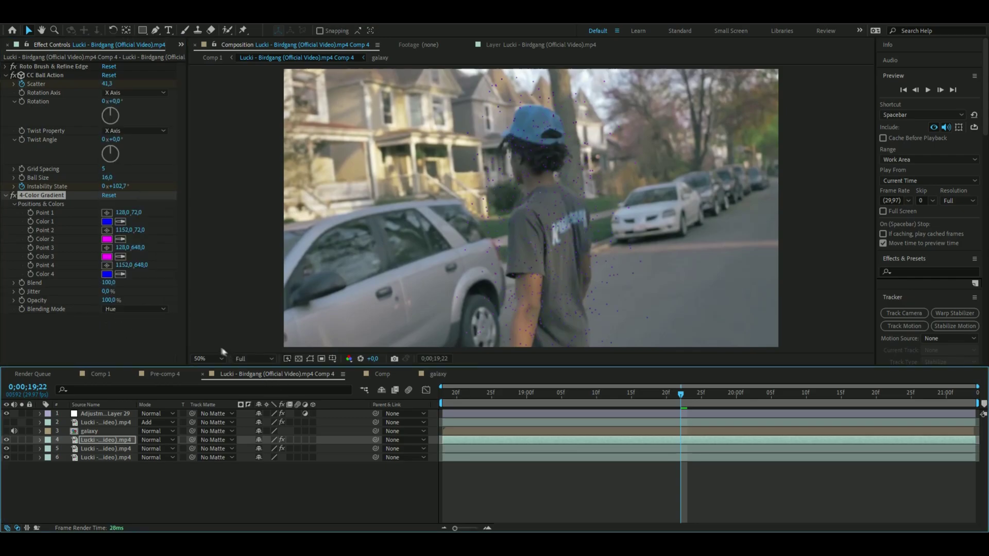
{"action": "key", "text": "ctrl+space"}
{"action": "type", "text": "de"}
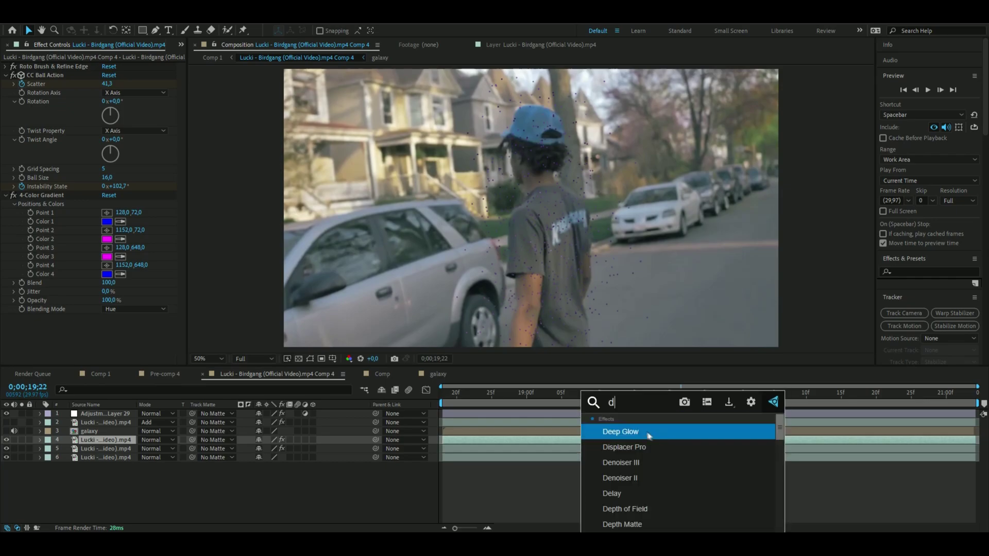
{"action": "key", "text": "Return"}
- Set the particle layer's Deep Glow exposure to 3.78 and enable Smooth Blending and Unmult
{"action": "left_click", "coordinate": [109, 192]}
{"action": "type", "text": "3"}
{"action": "type", "text": ".78"}
{"action": "key", "text": "Return"}
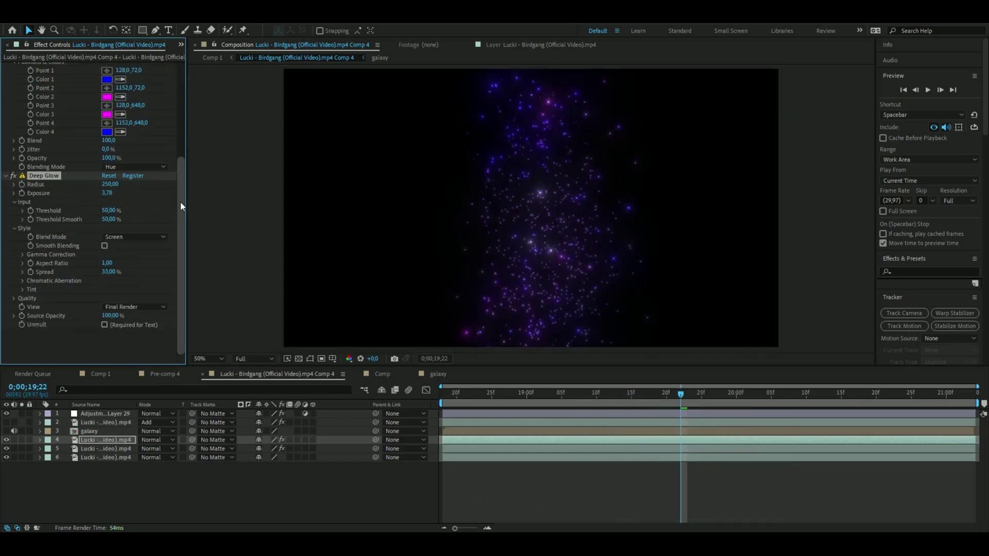
{"action": "left_click", "coordinate": [104, 246]}
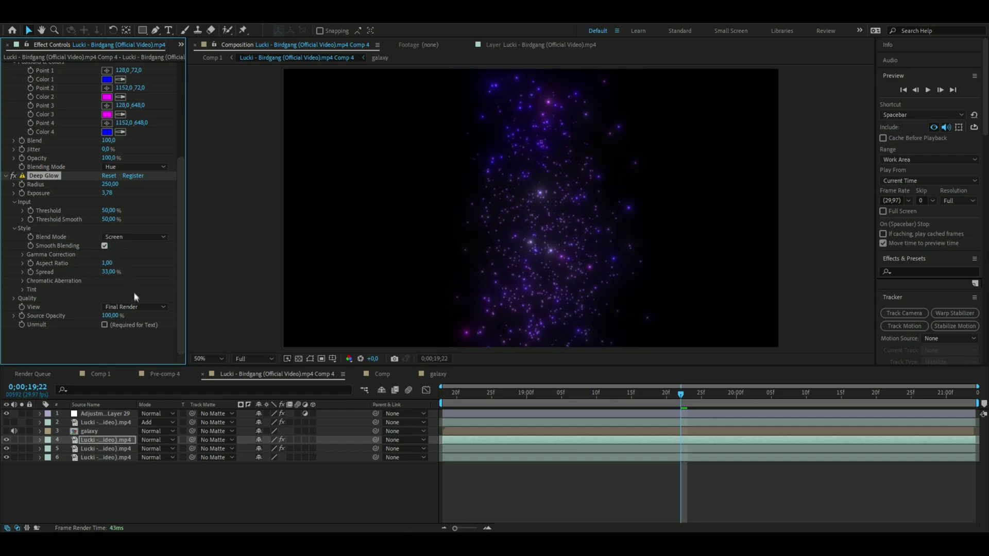
{"action": "left_click", "coordinate": [105, 325]}
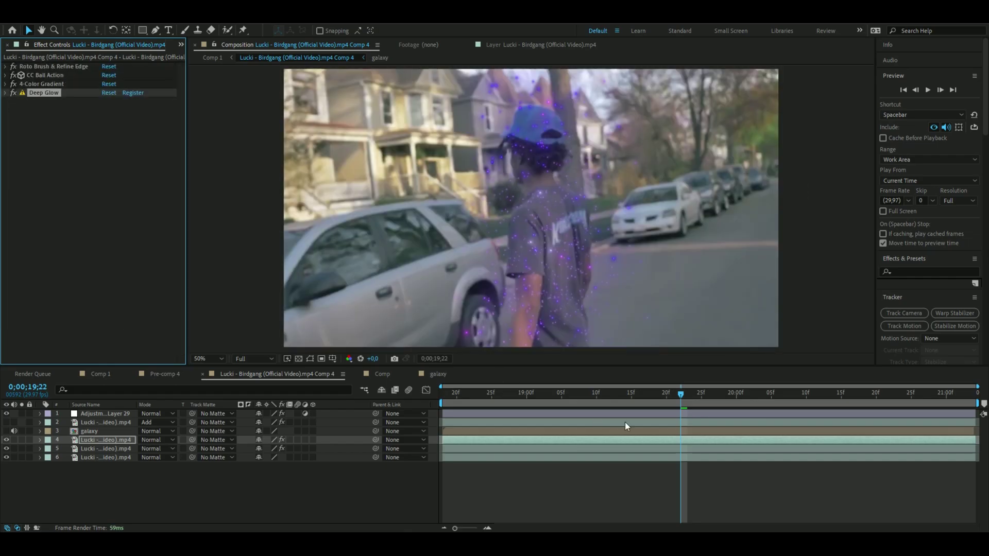
- Apply S_Flicker to the particle layer with an amplitude of 0.5
{"action": "key", "text": "ctrl+space"}
{"action": "type", "text": "flicker"}
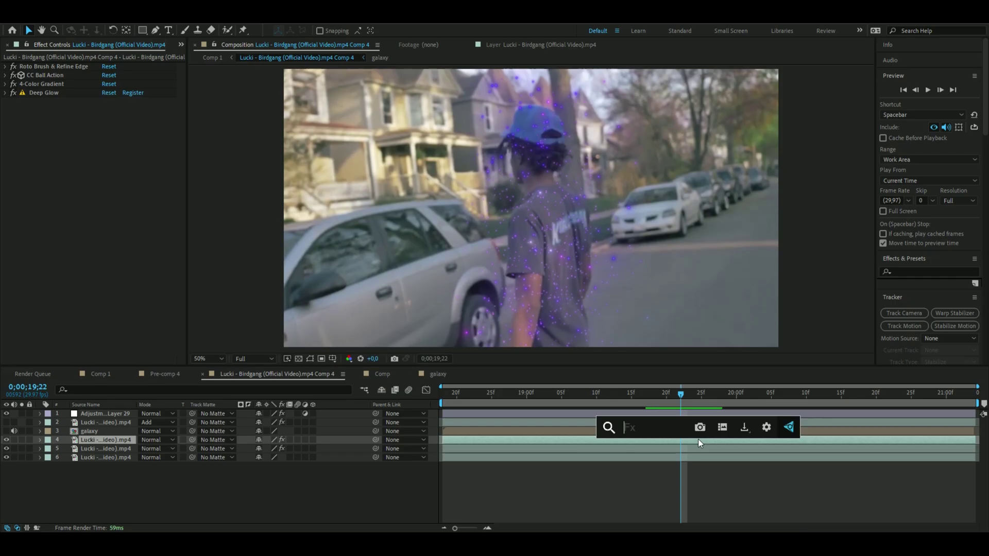
{"action": "left_click", "coordinate": [116, 128]}
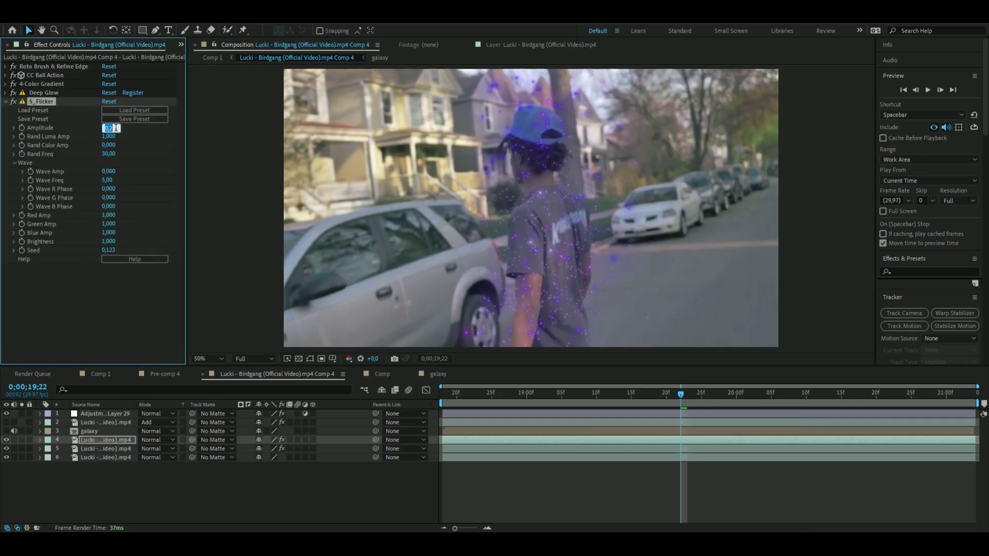
{"action": "key", "text": "BackSpace"}
{"action": "type", "text": "0.5"}
{"action": "key", "text": "Return"}
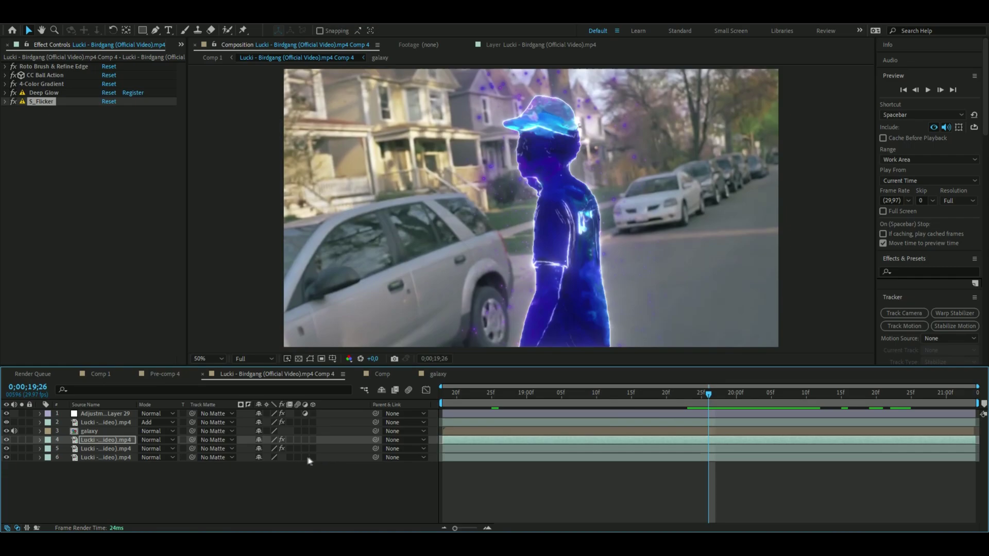
- Set the particle layer's blending mode to Add
{"action": "left_click", "coordinate": [150, 440]}
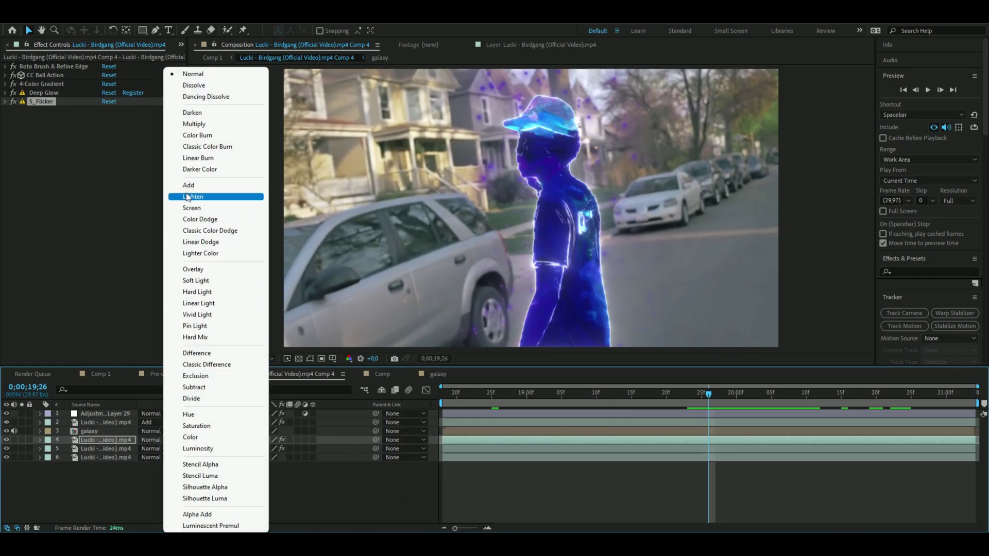
{"action": "left_click", "coordinate": [188, 185]}
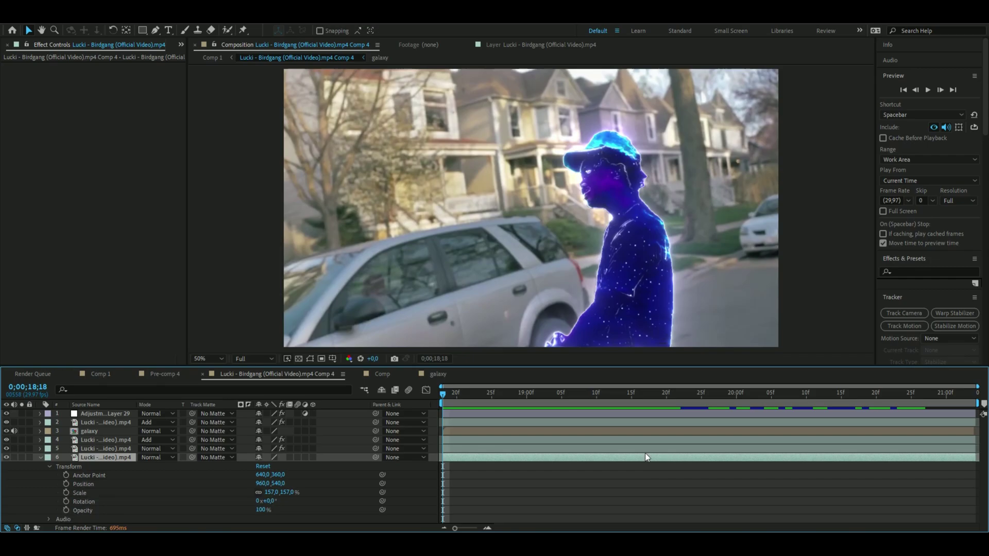
- Keyframe the bottom background footage layer's opacity from the clip's start to 65% at its end, and preview the darkening
{"action": "left_click", "coordinate": [66, 509]}
{"action": "key", "text": "space"}
{"action": "left_click", "coordinate": [263, 510]}
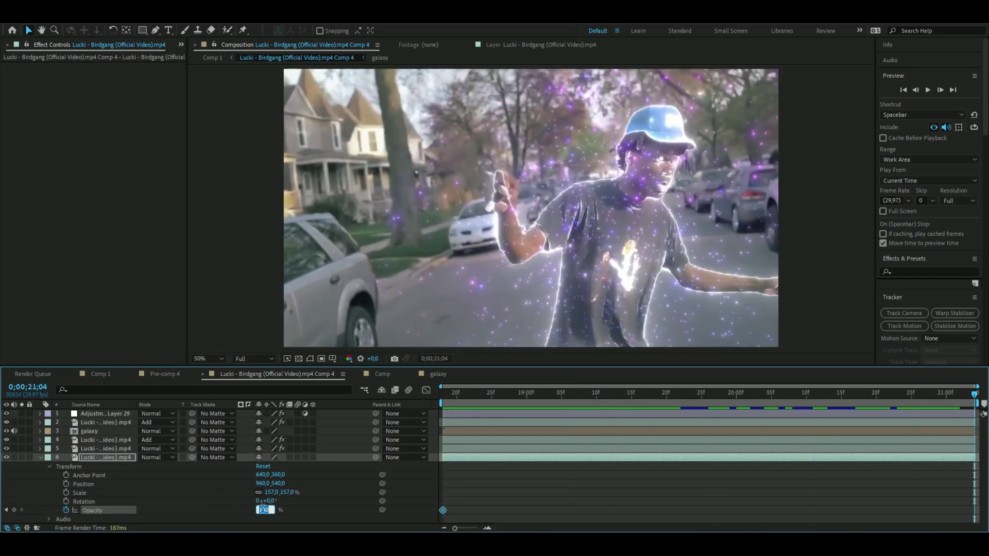
{"action": "type", "text": "65"}
{"action": "key", "text": "Return"}
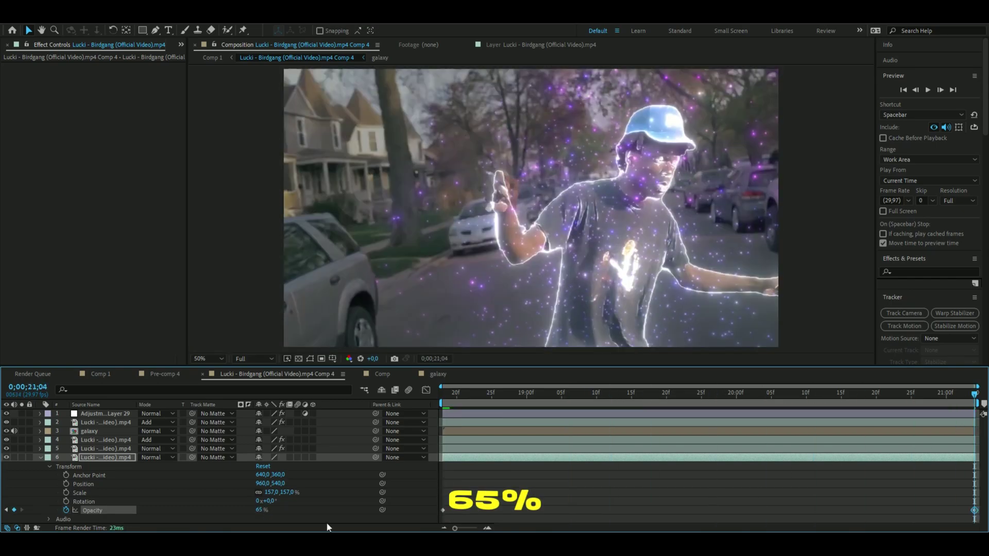
{"action": "left_click", "coordinate": [453, 394]}
{"action": "key", "text": "space"}
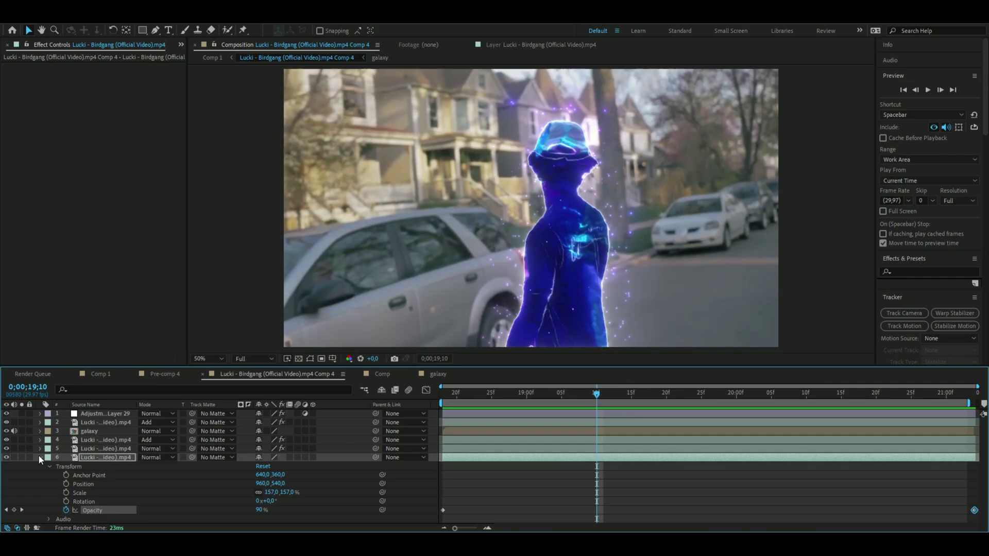
{"action": "left_click", "coordinate": [40, 457]}
{"action": "left_click", "coordinate": [304, 491]}
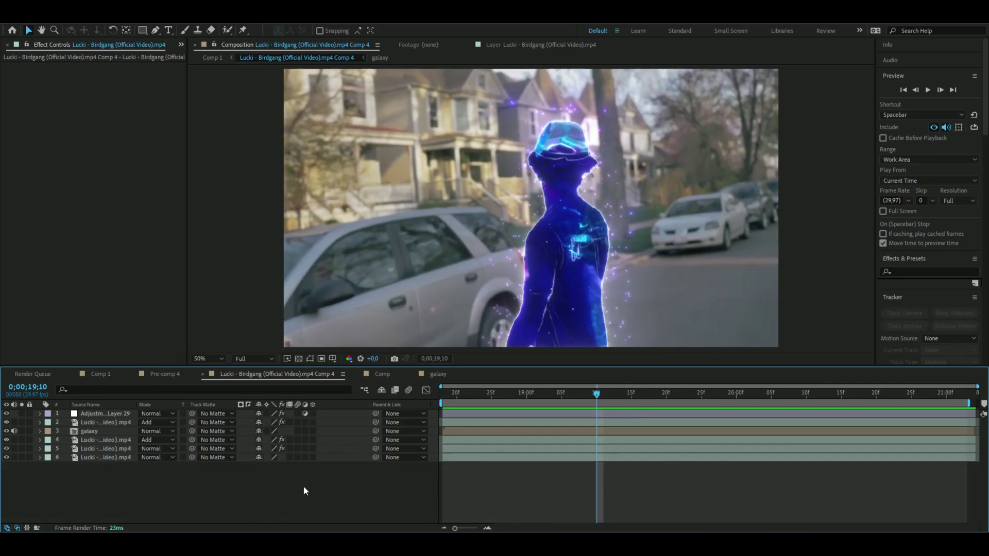
- Add a new adjustment layer above all layers, apply CC Vignette to it, and preview the composition
{"action": "key", "text": "ctrl+alt+y"}
{"action": "key", "text": "ctrl+space"}
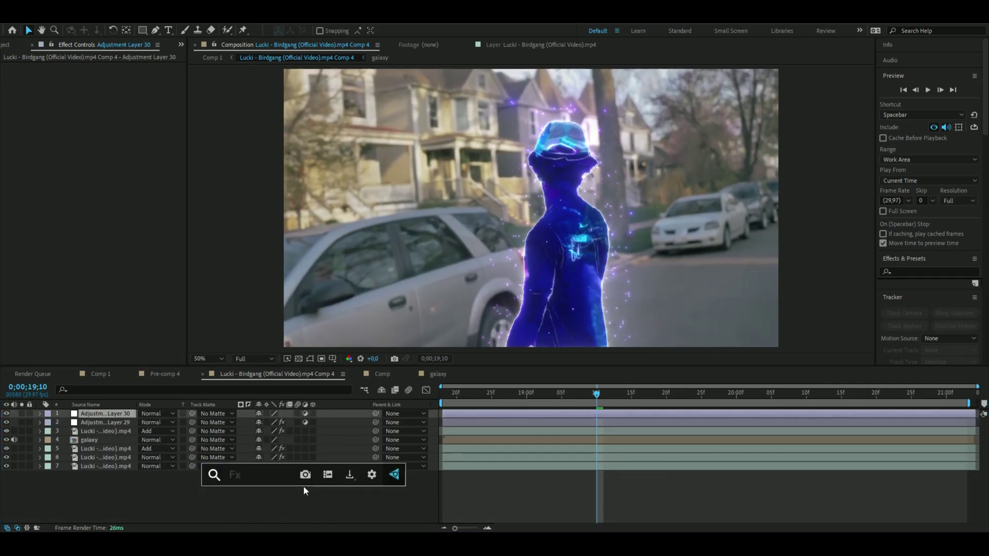
{"action": "type", "text": "vignette"}
{"action": "key", "text": "Return"}
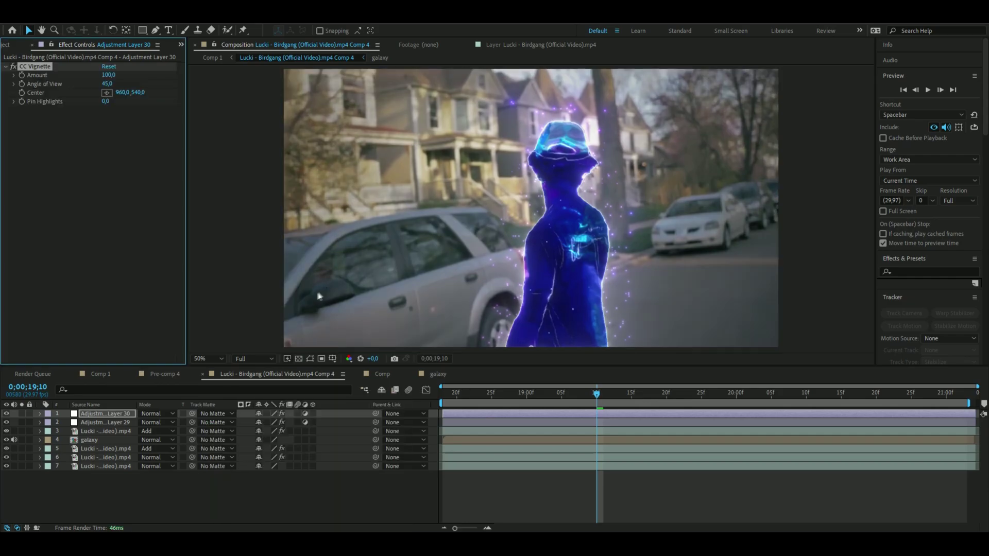
{"action": "key", "text": "space"}
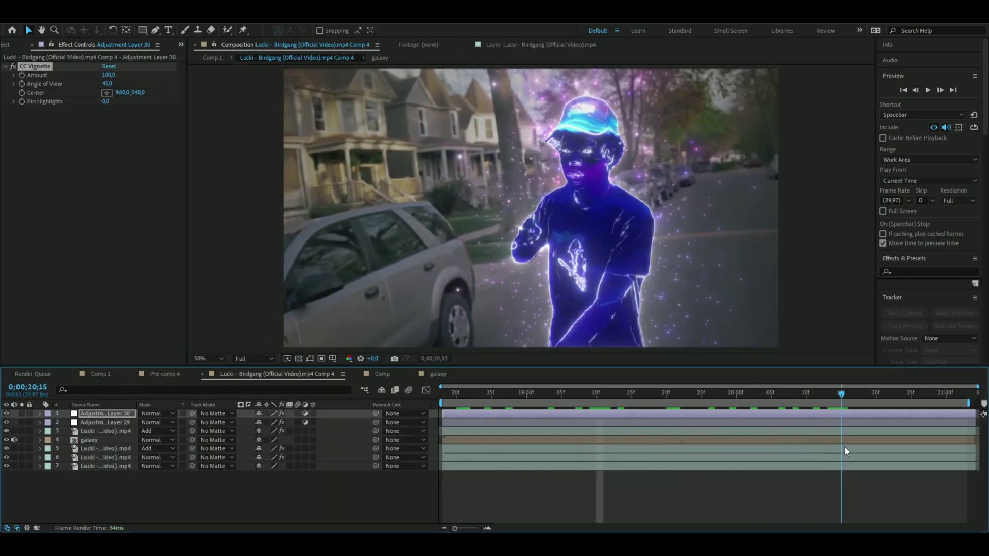